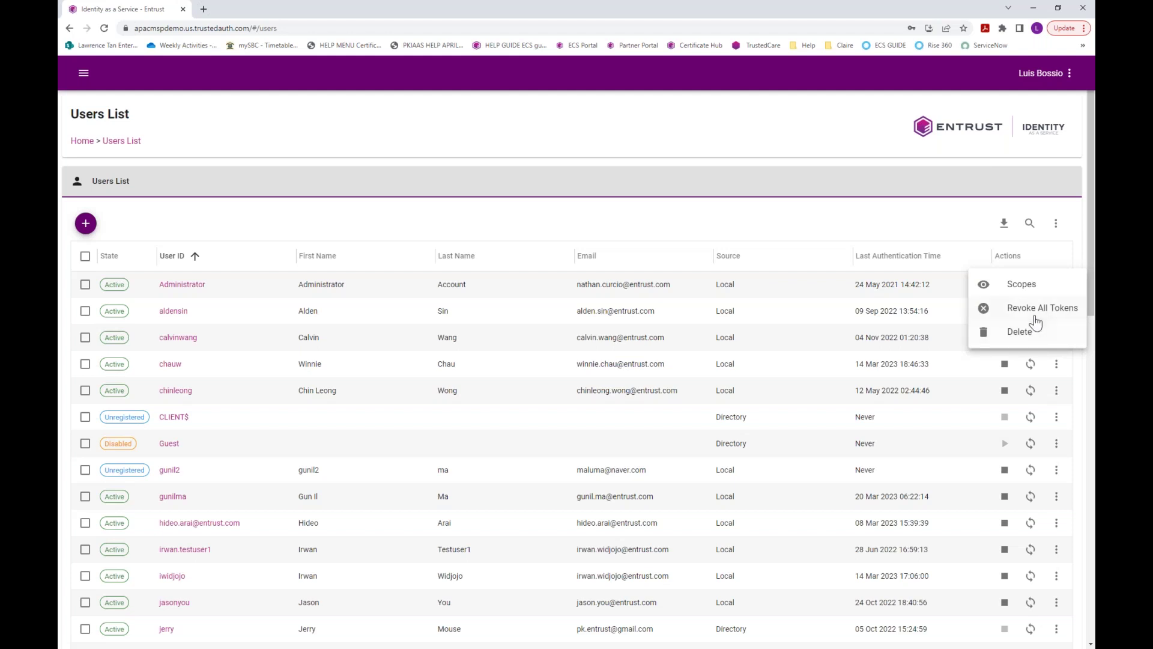
- Look over the users list and the available options for adding users, without creating one
{"action": "left_click", "coordinate": [551, 223]}
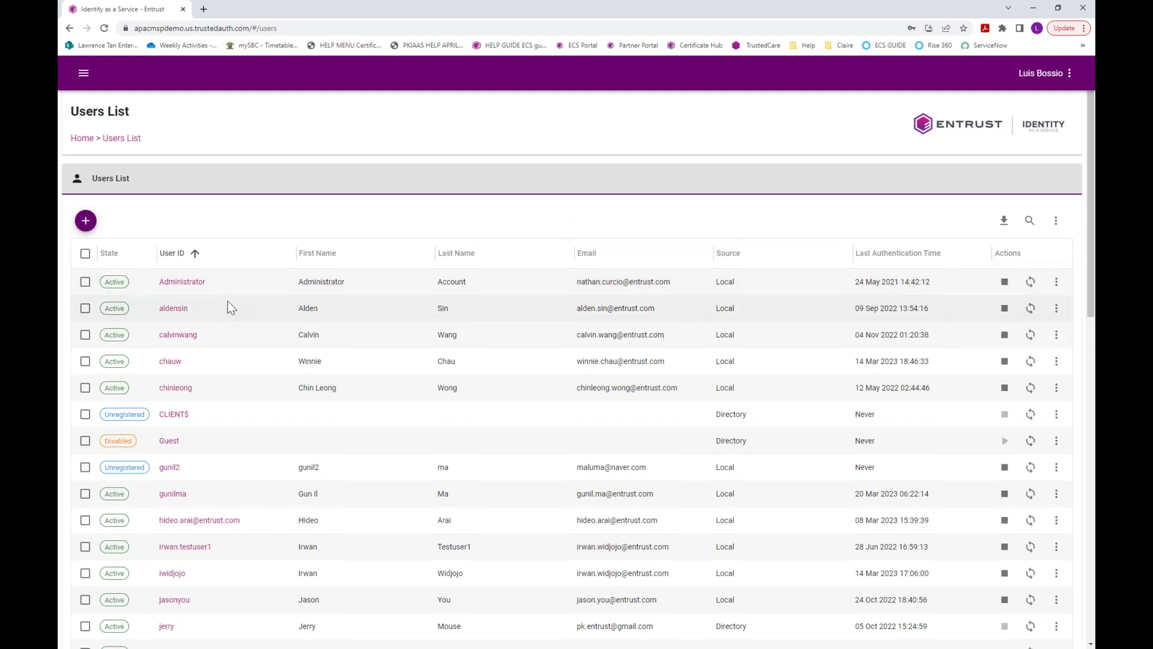
{"action": "scroll", "coordinate": [229, 303], "scroll_direction": "down", "scroll_amount": 3}
{"action": "scroll", "coordinate": [232, 308], "scroll_direction": "up", "scroll_amount": 3}
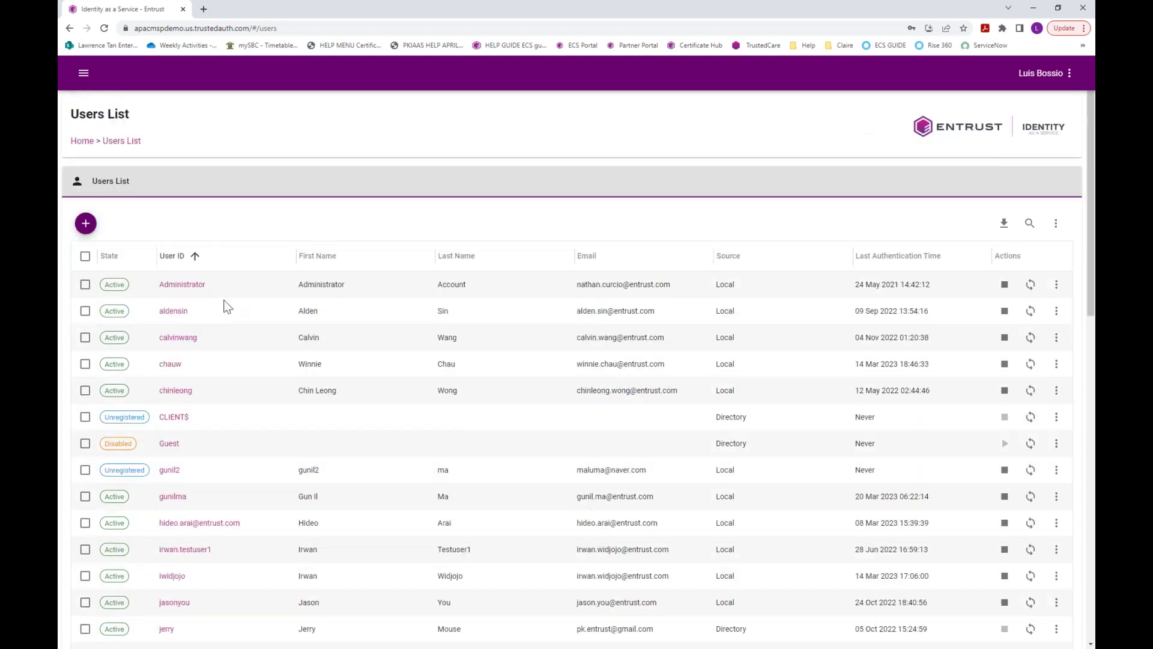
{"action": "scroll", "coordinate": [225, 305], "scroll_direction": "down", "scroll_amount": 3}
{"action": "scroll", "coordinate": [221, 301], "scroll_direction": "up", "scroll_amount": 3}
{"action": "left_click", "coordinate": [85, 223]}
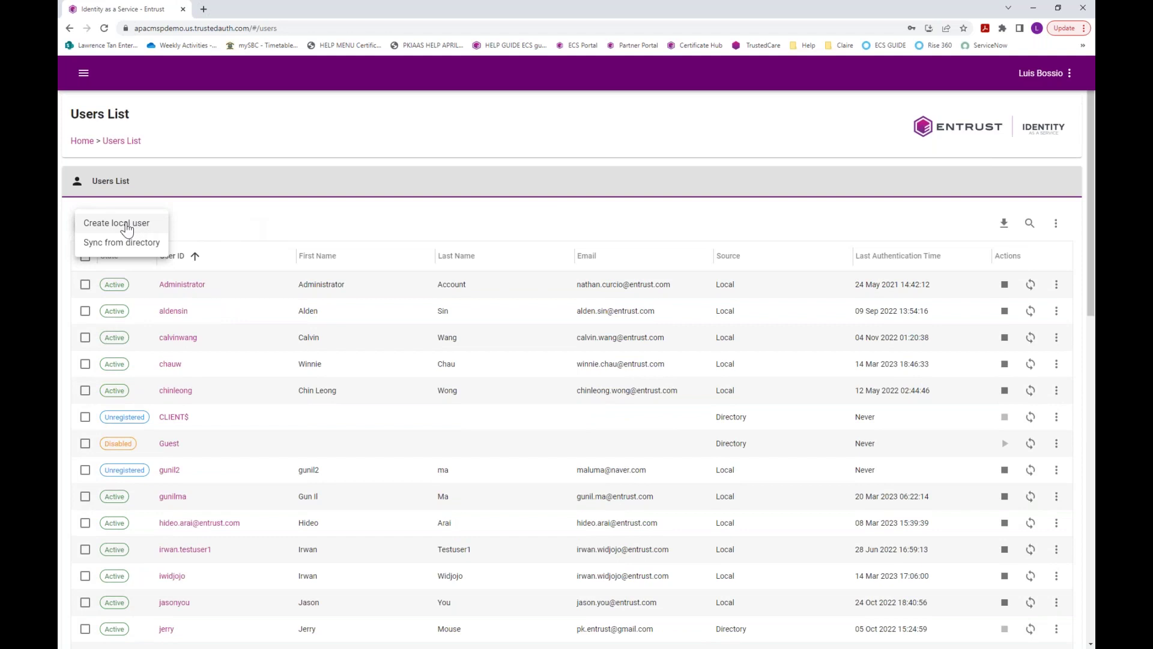
{"action": "left_click", "coordinate": [249, 228]}
- Return to the dashboard and view the contract details for the user entitlements, closing them when done
{"action": "left_click", "coordinate": [77, 143]}
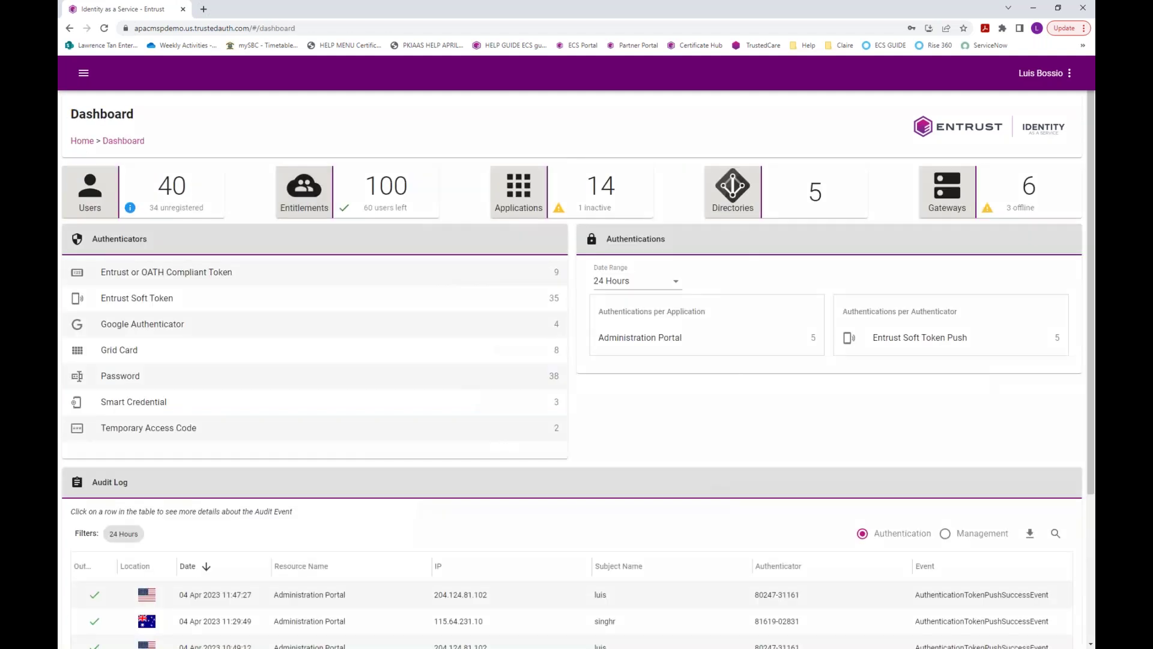
{"action": "left_click", "coordinate": [304, 191]}
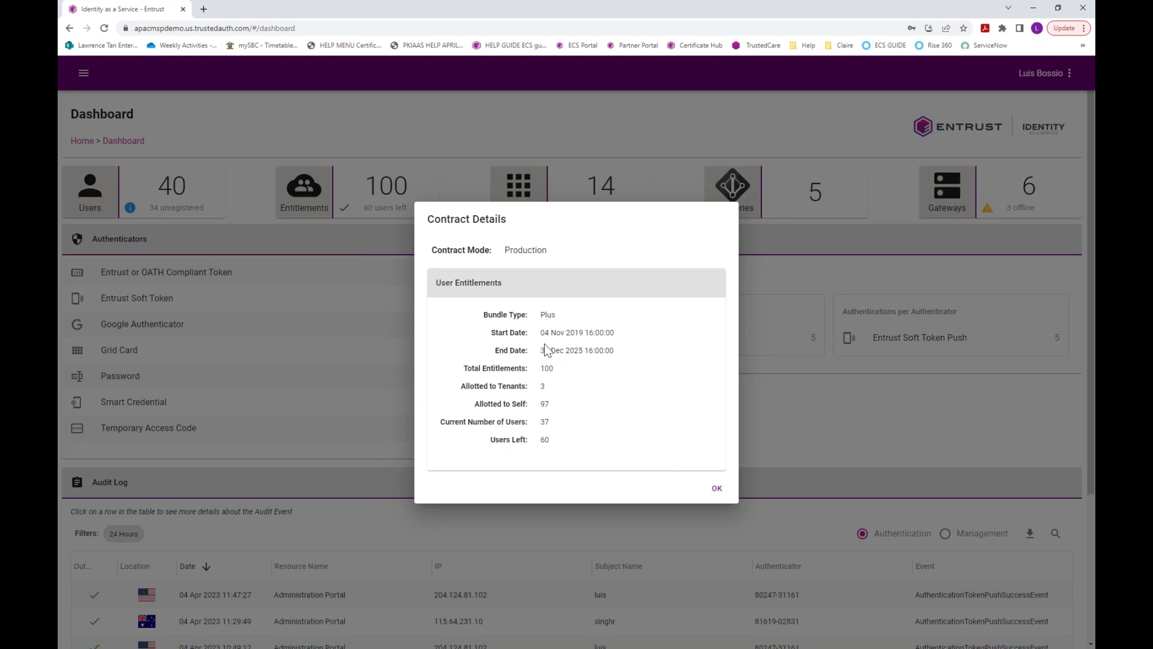
{"action": "left_click", "coordinate": [717, 487]}
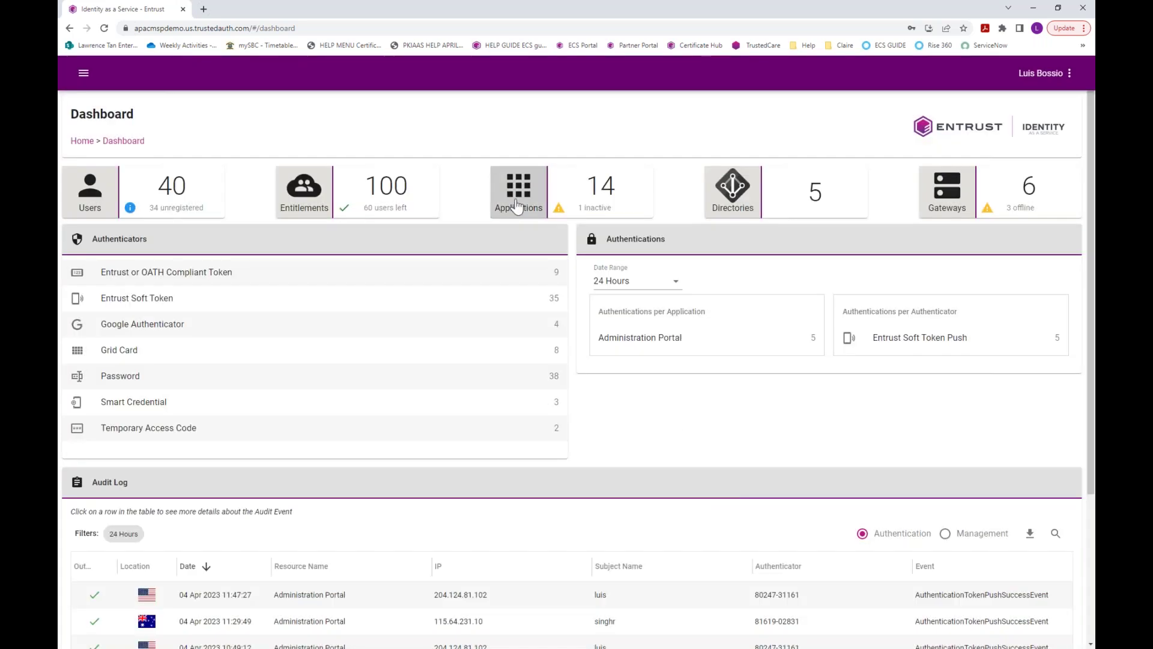
- Open the applications list and review the configured SAML, OpenID Connect and Identity as a Service integrations
{"action": "left_click", "coordinate": [516, 205]}
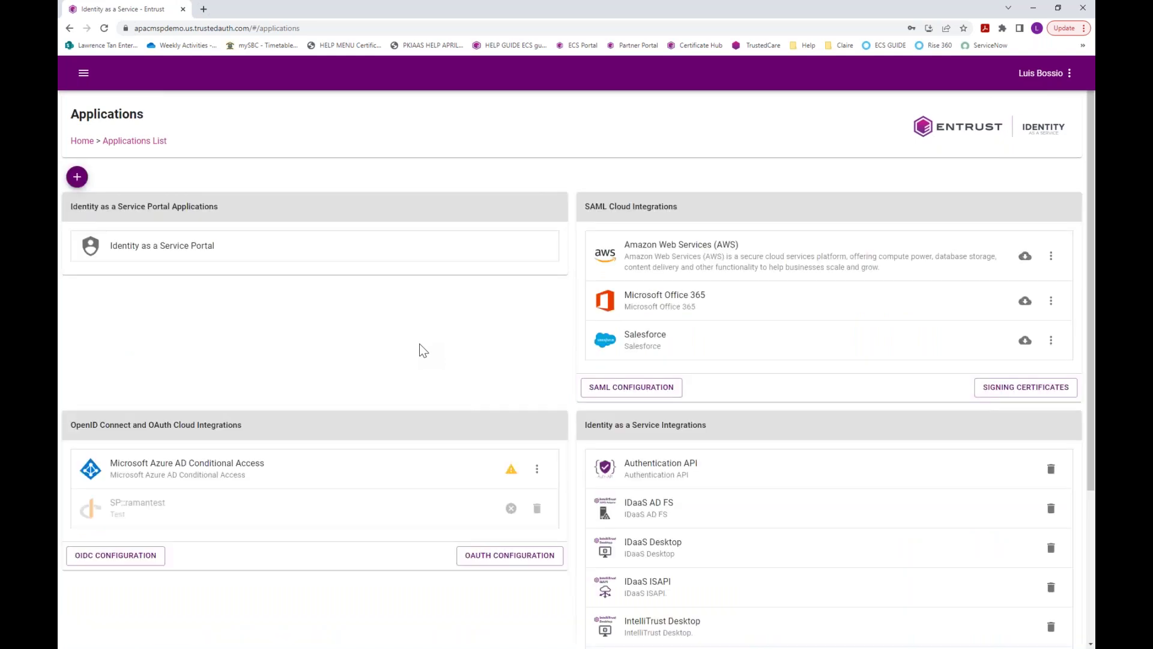
{"action": "scroll", "coordinate": [419, 346], "scroll_direction": "down", "scroll_amount": 3}
{"action": "scroll", "coordinate": [419, 348], "scroll_direction": "up", "scroll_amount": 3}
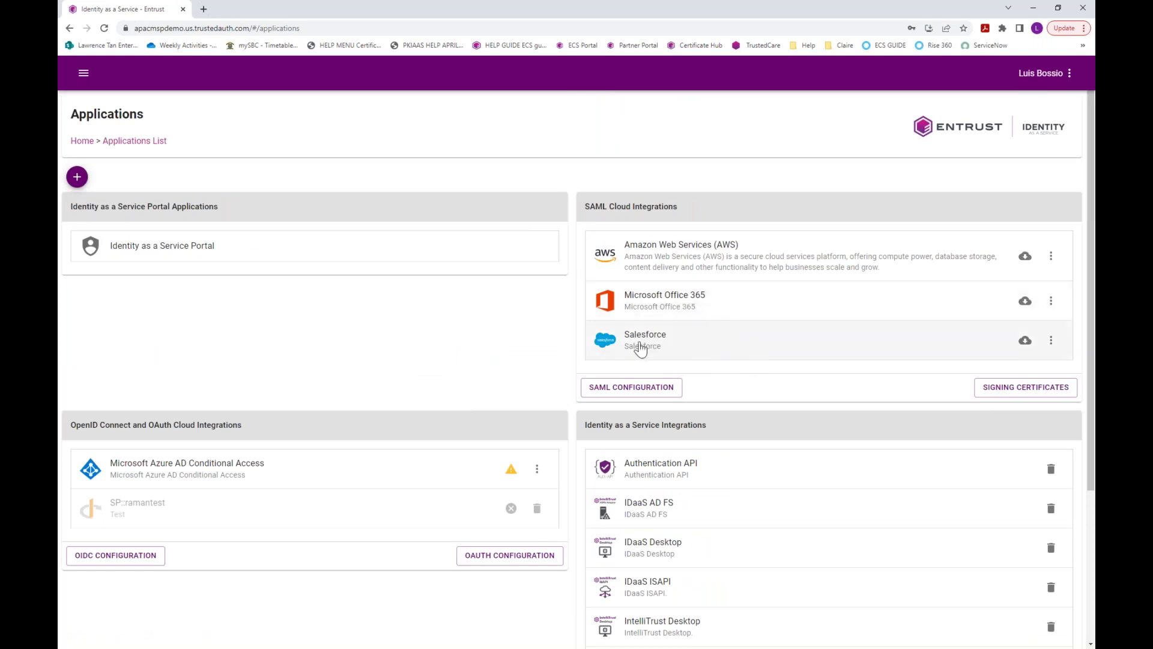
{"action": "scroll", "coordinate": [290, 377], "scroll_direction": "down", "scroll_amount": 3}
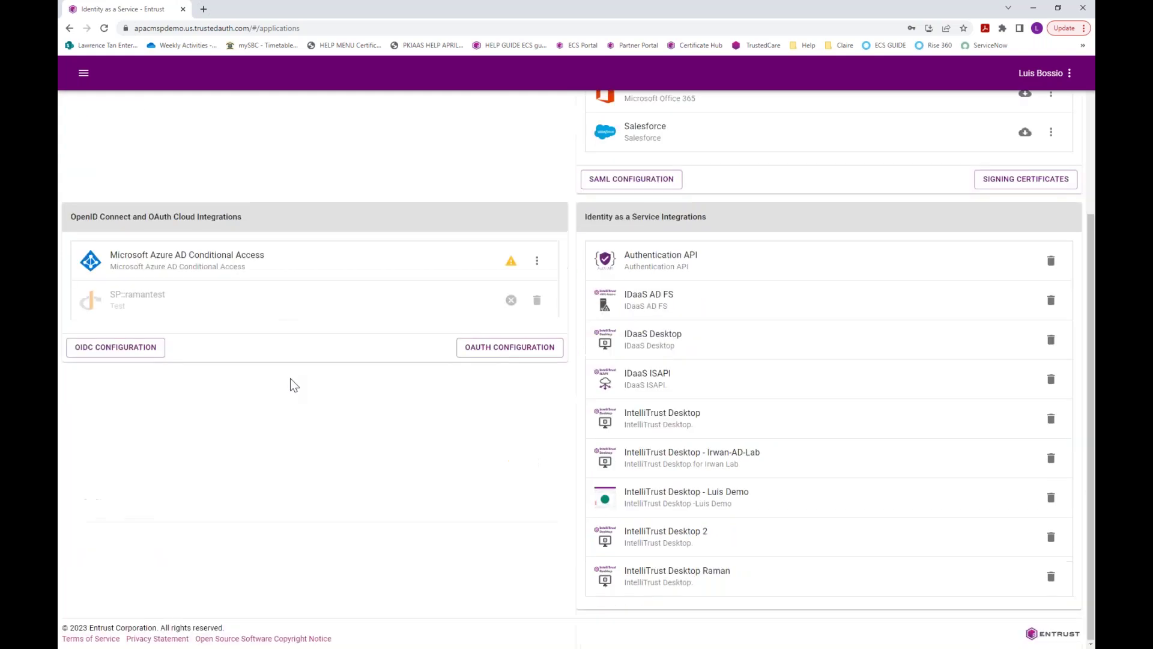
{"action": "scroll", "coordinate": [291, 380], "scroll_direction": "up", "scroll_amount": 3}
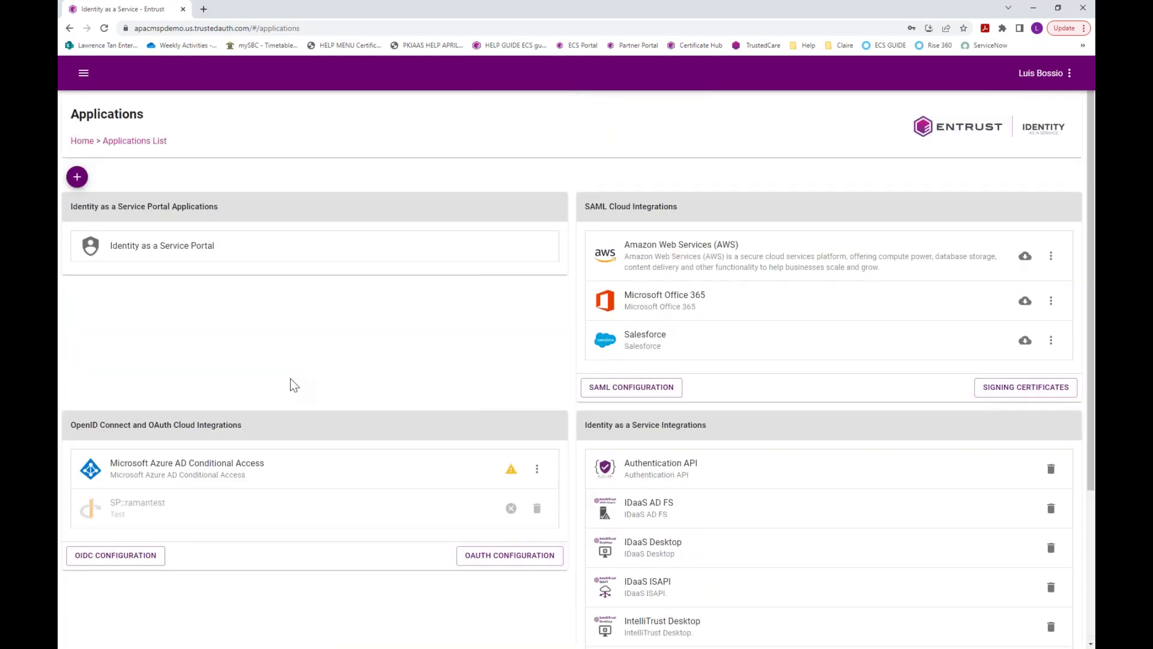
- Open the application templates for adding an application and examine the SAML Cloud Integrations, including the generic SAML template
{"action": "left_click", "coordinate": [77, 178]}
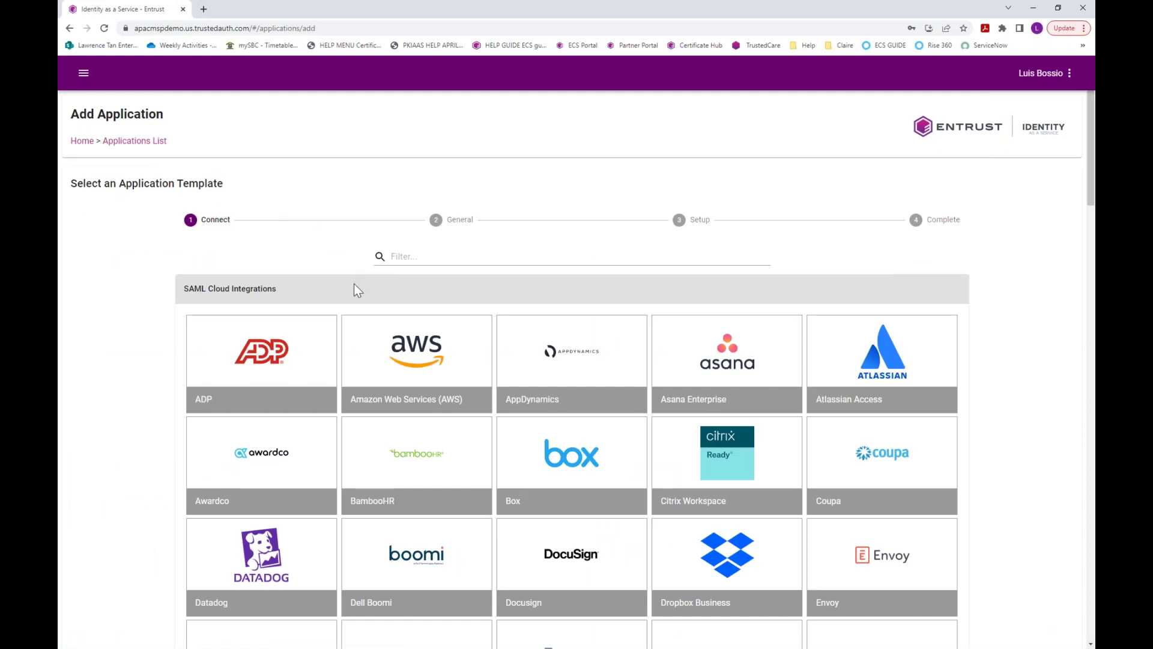
{"action": "scroll", "coordinate": [351, 291], "scroll_direction": "down", "scroll_amount": 3}
{"action": "scroll", "coordinate": [350, 300], "scroll_direction": "up", "scroll_amount": 2}
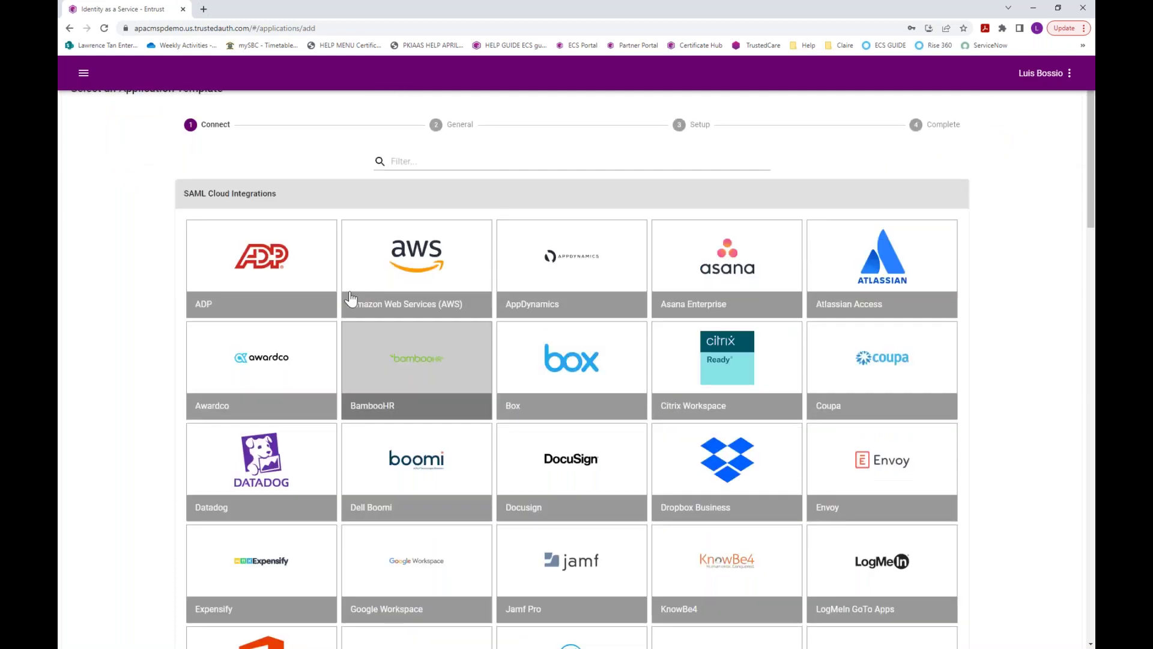
{"action": "left_click_drag", "start_coordinate": [276, 234], "coordinate": [183, 234]}
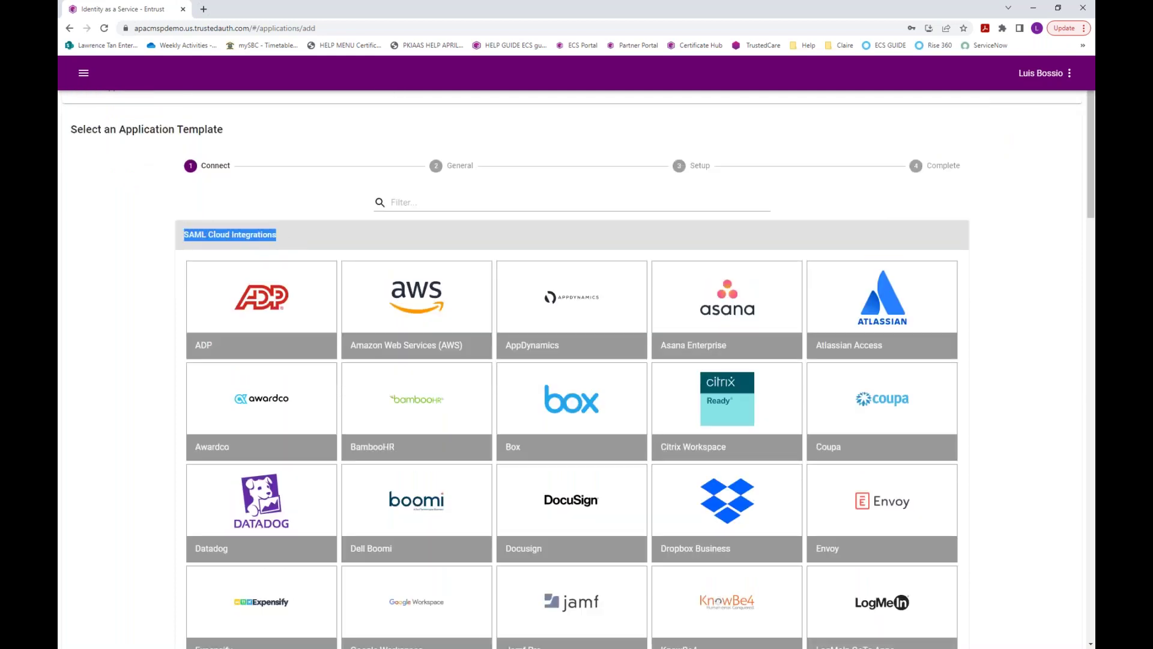
{"action": "left_click", "coordinate": [135, 252]}
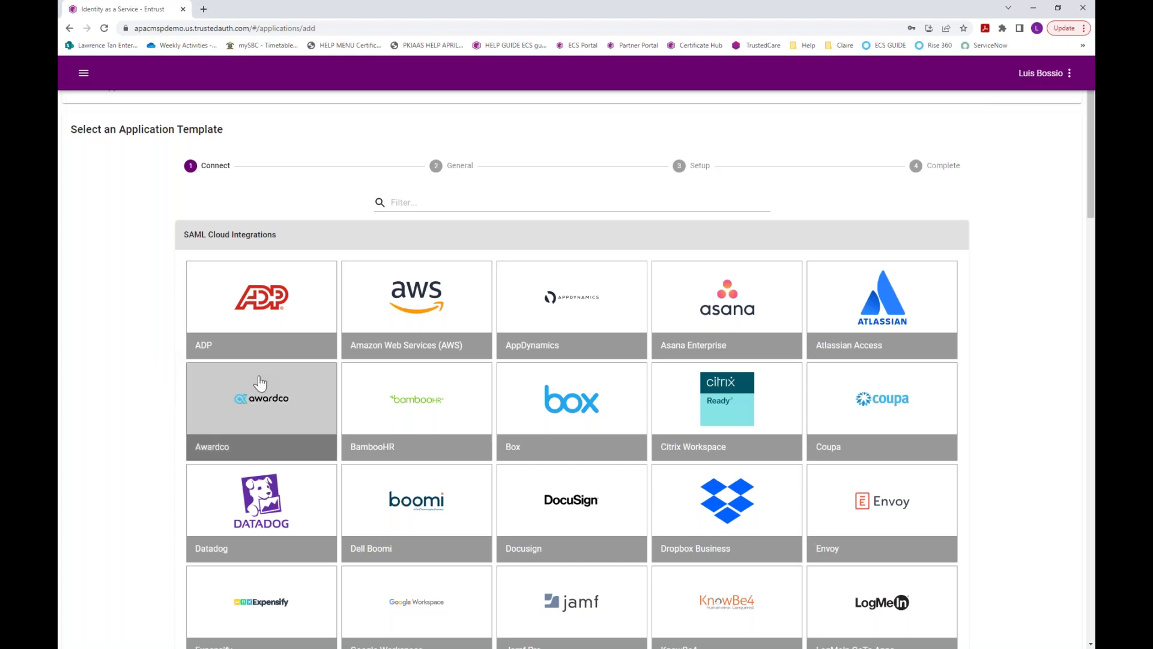
{"action": "scroll", "coordinate": [428, 399], "scroll_direction": "down", "scroll_amount": 3}
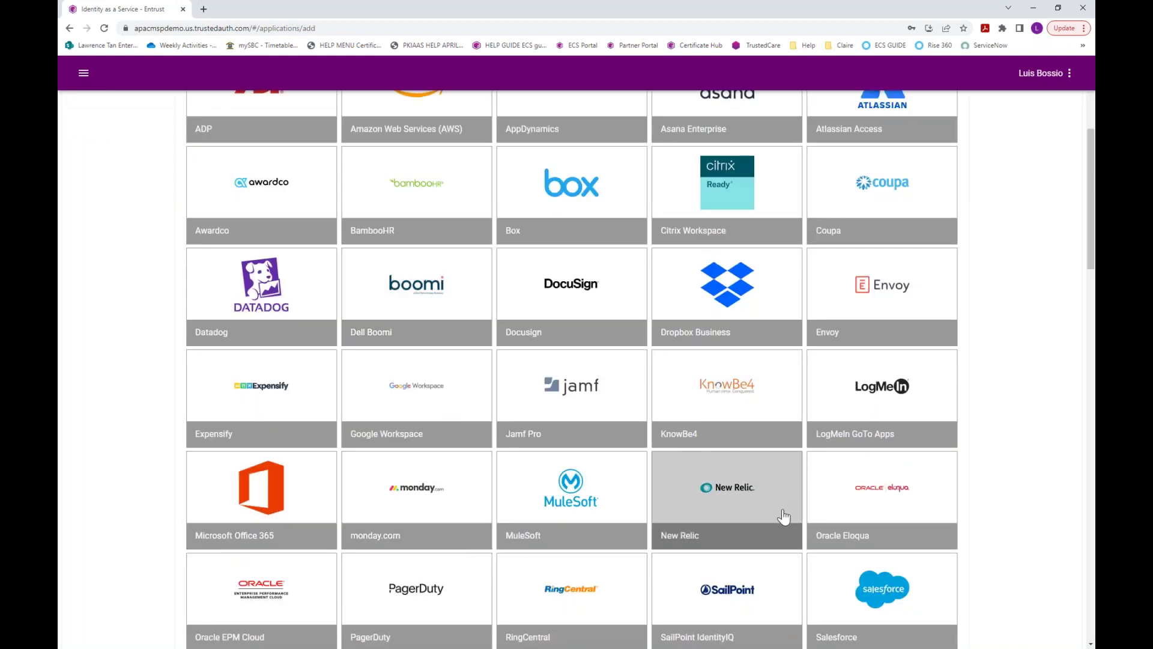
{"action": "scroll", "coordinate": [785, 515], "scroll_direction": "down", "scroll_amount": 2}
{"action": "scroll", "coordinate": [724, 460], "scroll_direction": "down", "scroll_amount": 5}
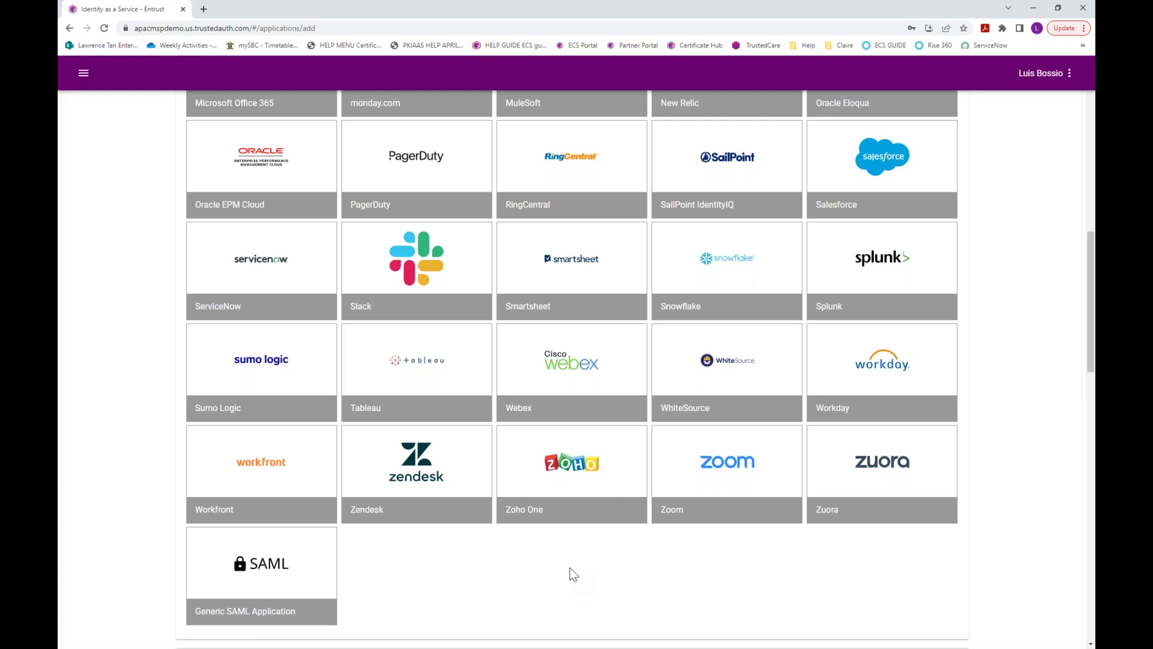
{"action": "scroll", "coordinate": [572, 563], "scroll_direction": "down", "scroll_amount": 3}
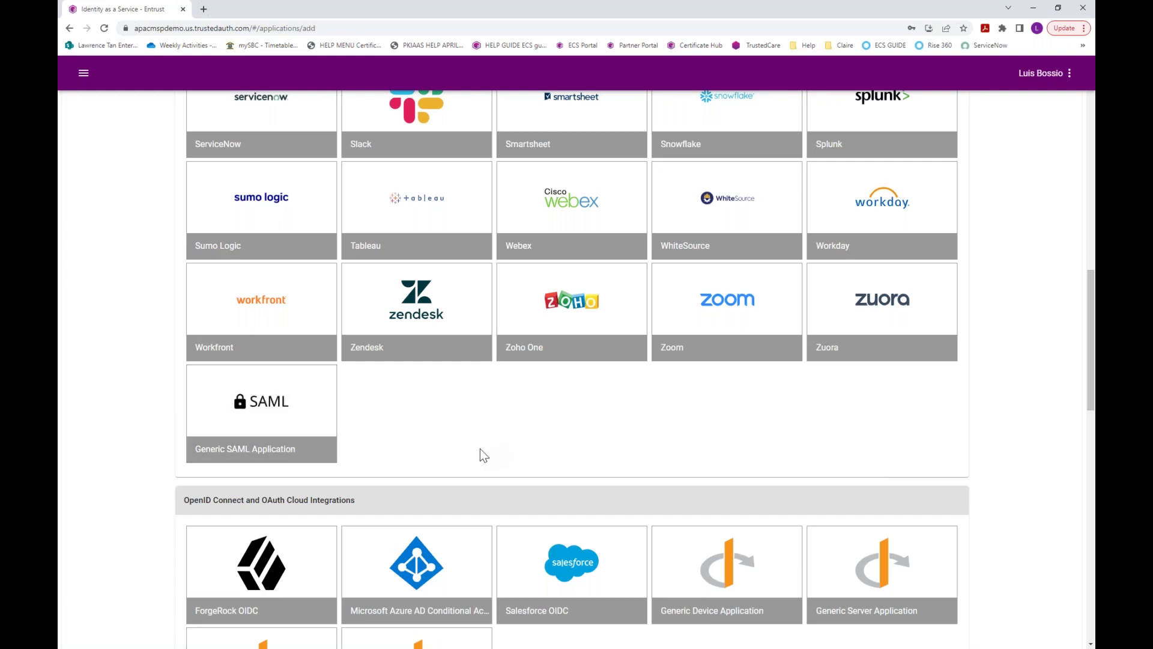
{"action": "scroll", "coordinate": [480, 451], "scroll_direction": "up", "scroll_amount": 3}
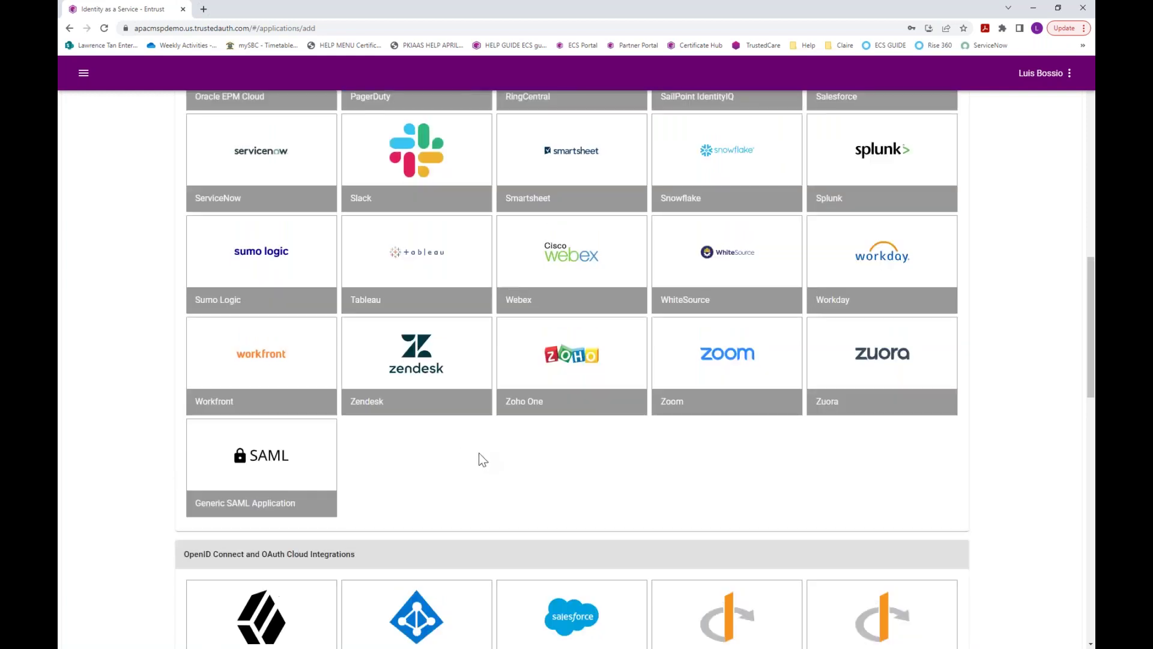
{"action": "scroll", "coordinate": [478, 462], "scroll_direction": "up", "scroll_amount": 2}
- Examine the application templates for OpenID Connect and OAuth cloud integrations and for RADIUS and VPN integrations
{"action": "scroll", "coordinate": [478, 462], "scroll_direction": "down", "scroll_amount": 10}
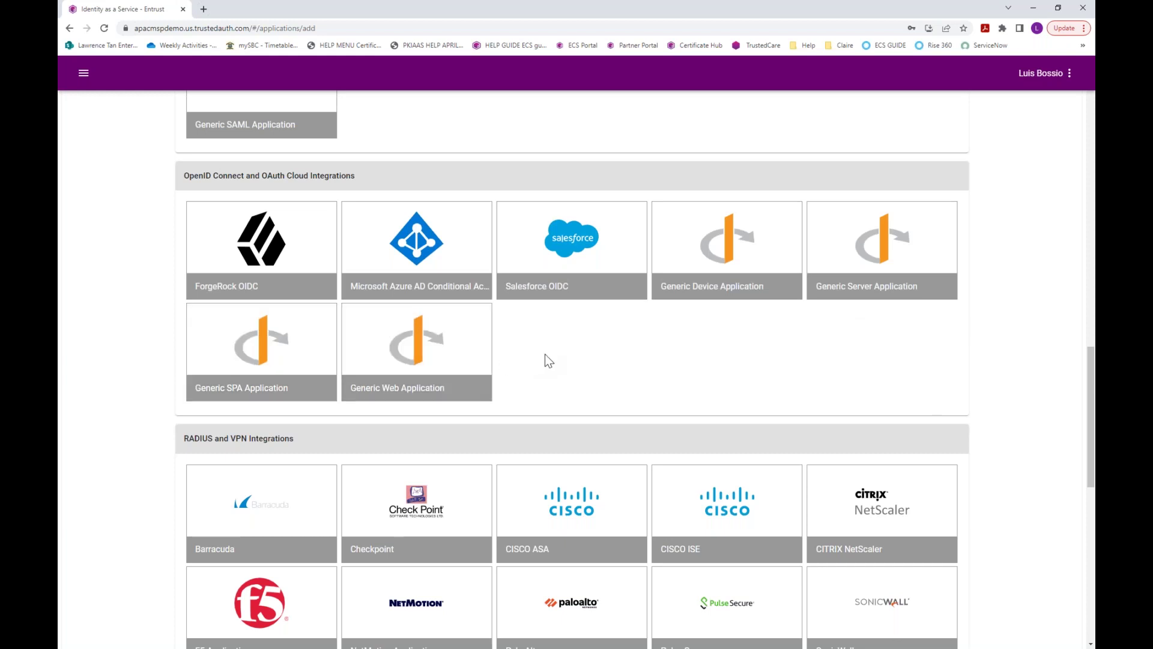
{"action": "scroll", "coordinate": [546, 355], "scroll_direction": "down", "scroll_amount": 3}
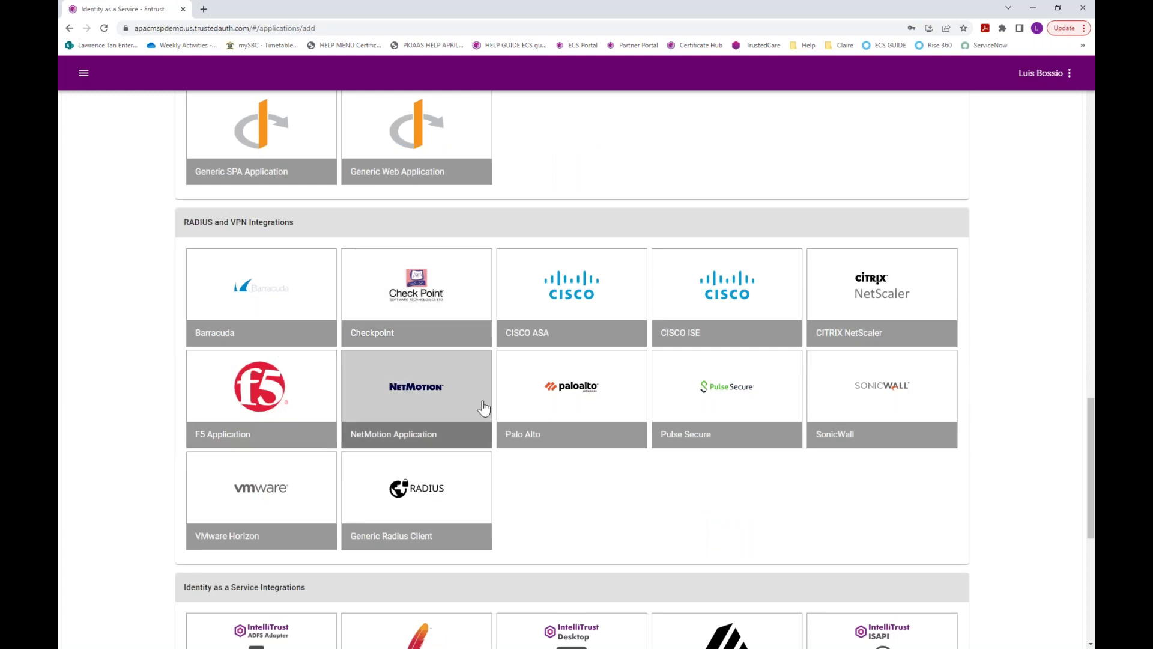
{"action": "scroll", "coordinate": [566, 393], "scroll_direction": "down", "scroll_amount": 1}
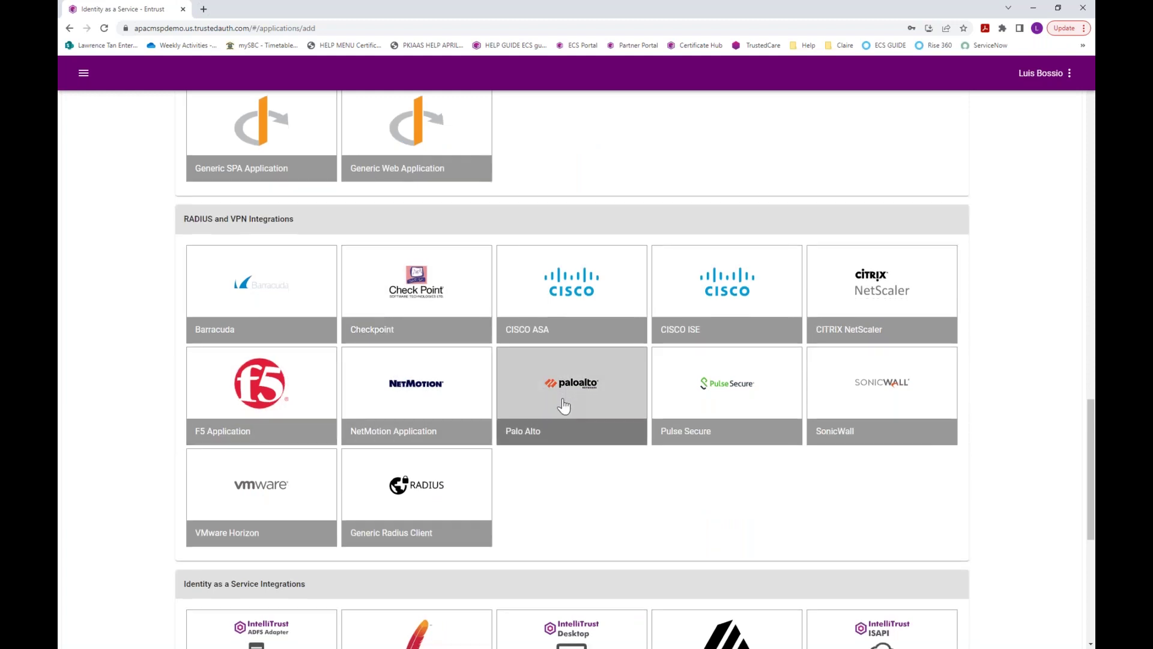
{"action": "scroll", "coordinate": [565, 420], "scroll_direction": "down", "scroll_amount": 2}
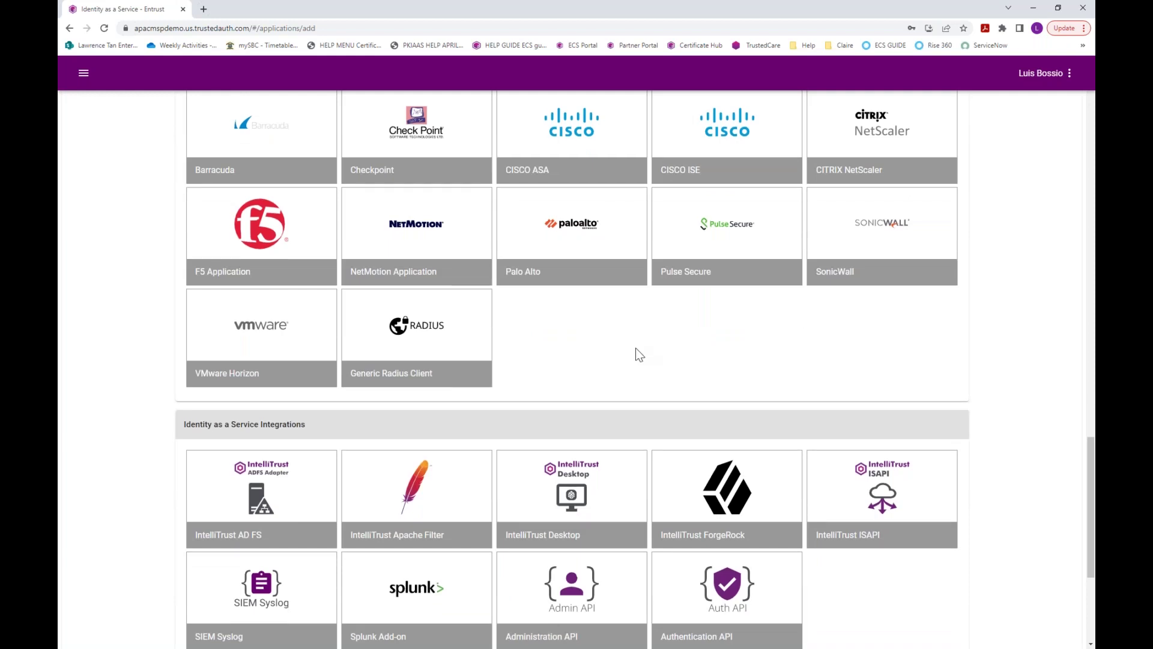
- Examine the Identity as a Service and Legacy integration templates, ending back at the start of the template list
{"action": "scroll", "coordinate": [635, 351], "scroll_direction": "down", "scroll_amount": 3}
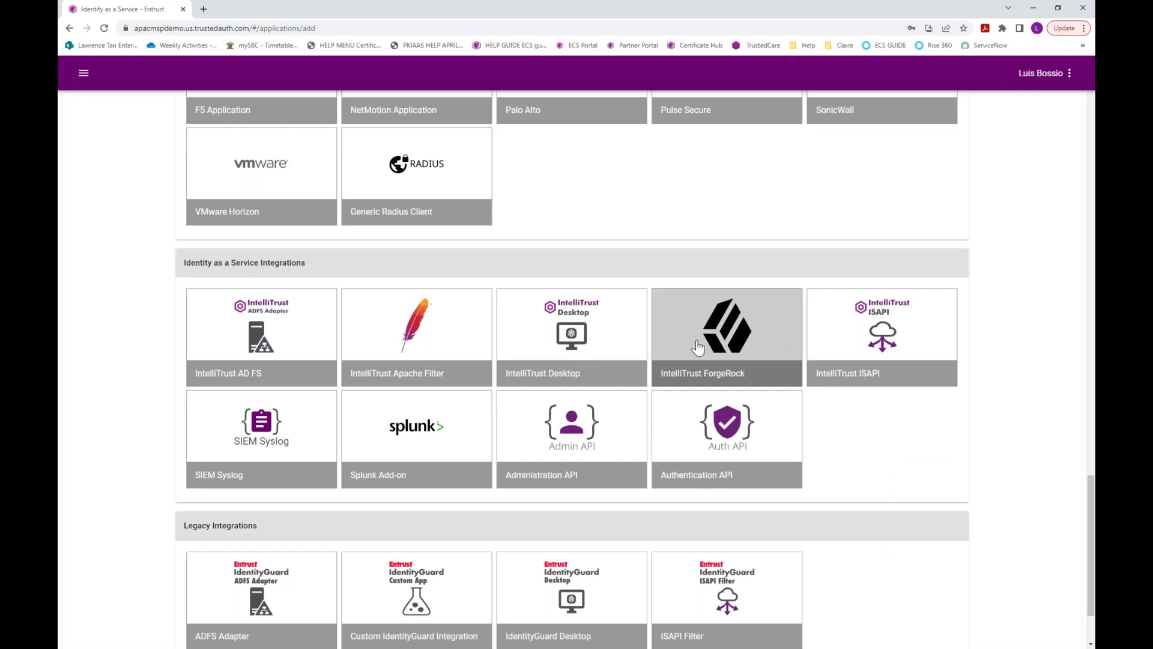
{"action": "scroll", "coordinate": [697, 347], "scroll_direction": "down", "scroll_amount": 1}
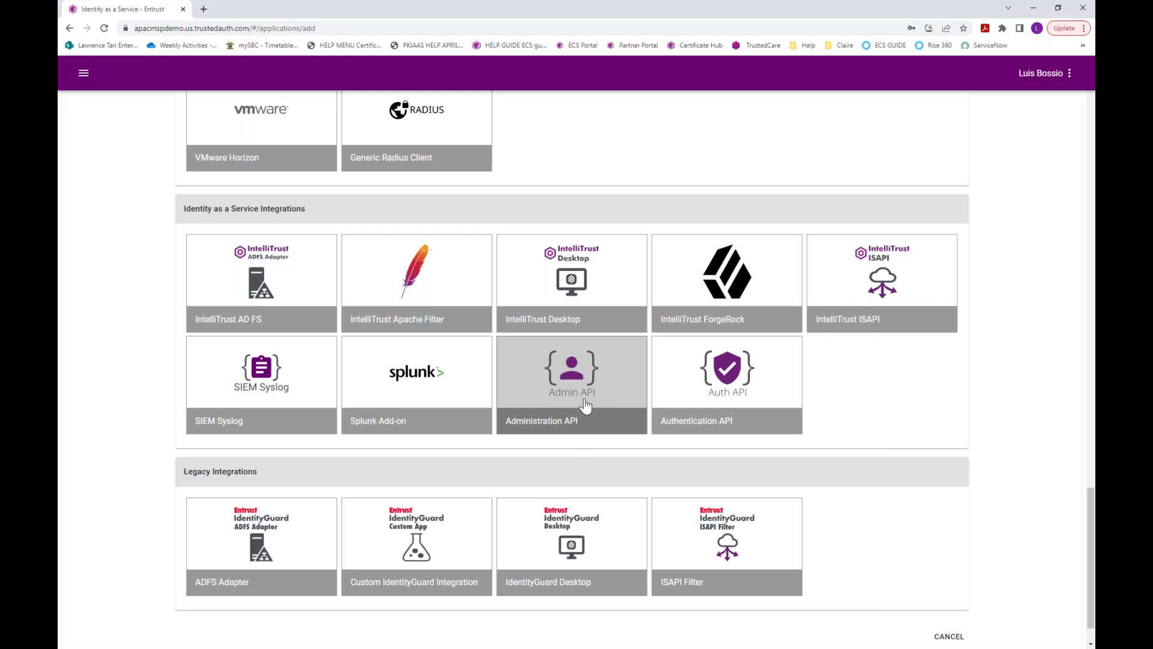
{"action": "scroll", "coordinate": [586, 406], "scroll_direction": "down", "scroll_amount": 1}
{"action": "scroll", "coordinate": [586, 406], "scroll_direction": "down", "scroll_amount": 1}
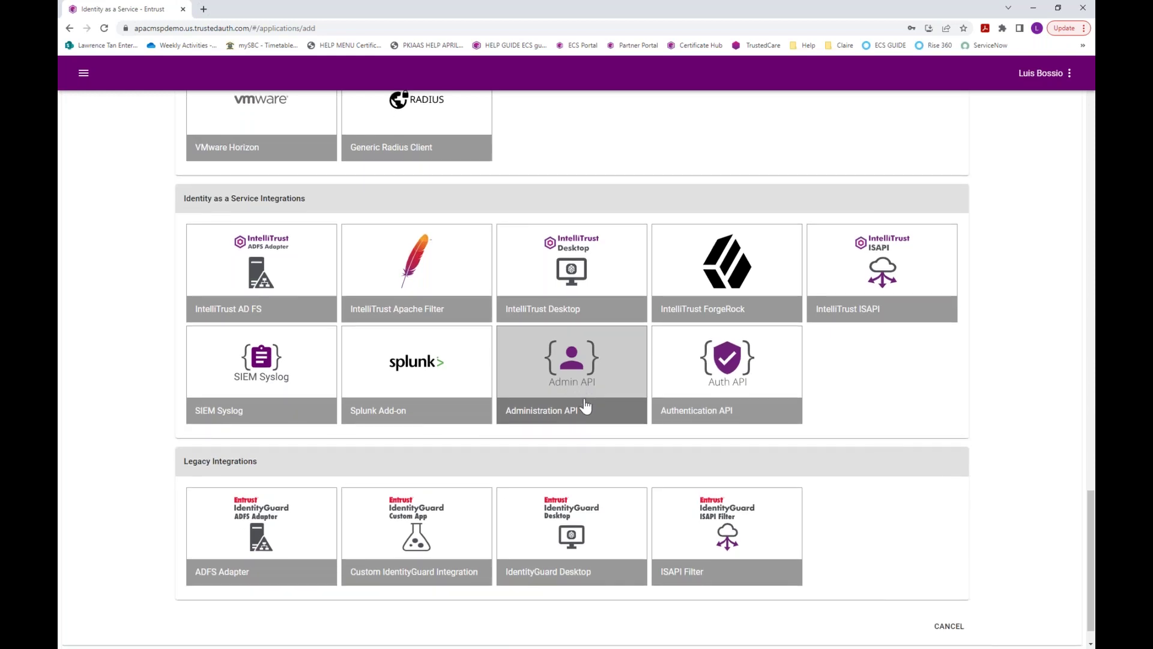
{"action": "scroll", "coordinate": [585, 406], "scroll_direction": "down", "scroll_amount": 1}
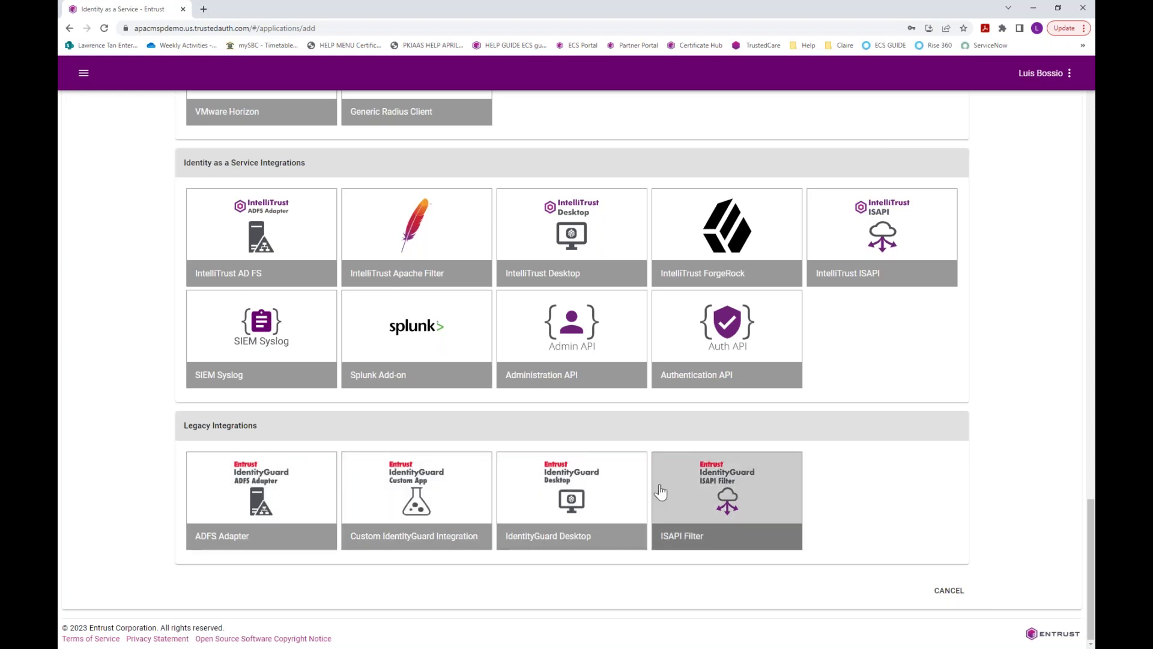
{"action": "scroll", "coordinate": [661, 492], "scroll_direction": "up", "scroll_amount": 15}
{"action": "scroll", "coordinate": [661, 493], "scroll_direction": "up", "scroll_amount": 10}
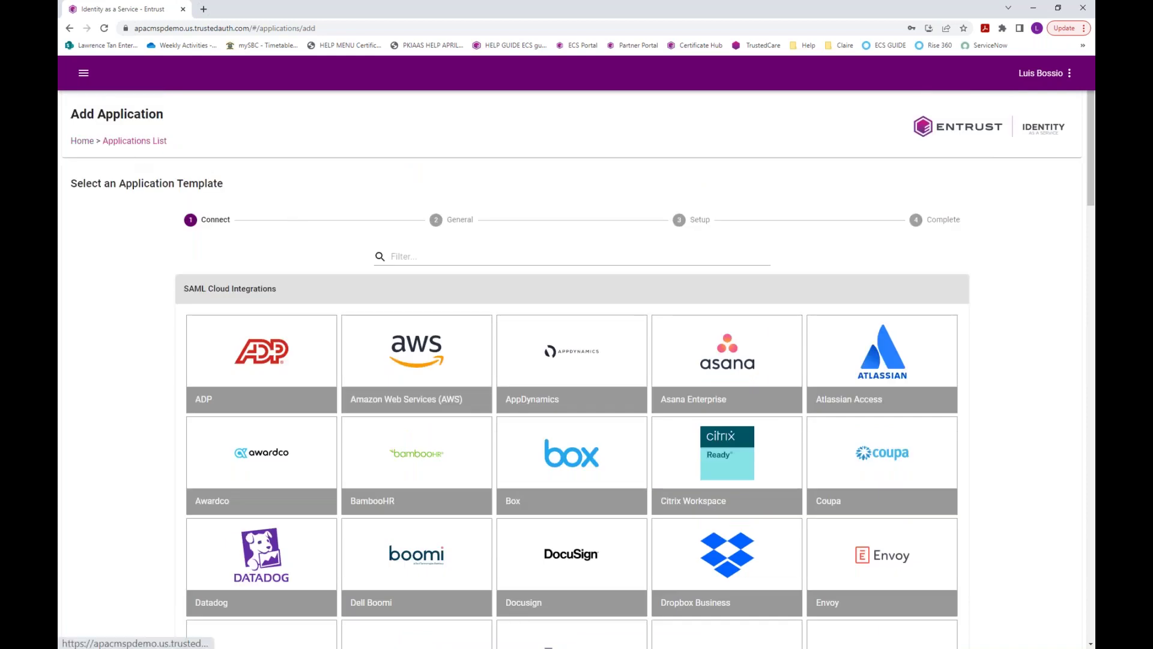
- Go through the dashboard to the directories and review the connection, attribute mapping and synchronization settings of EJ_Test_AD
{"action": "left_click", "coordinate": [82, 140]}
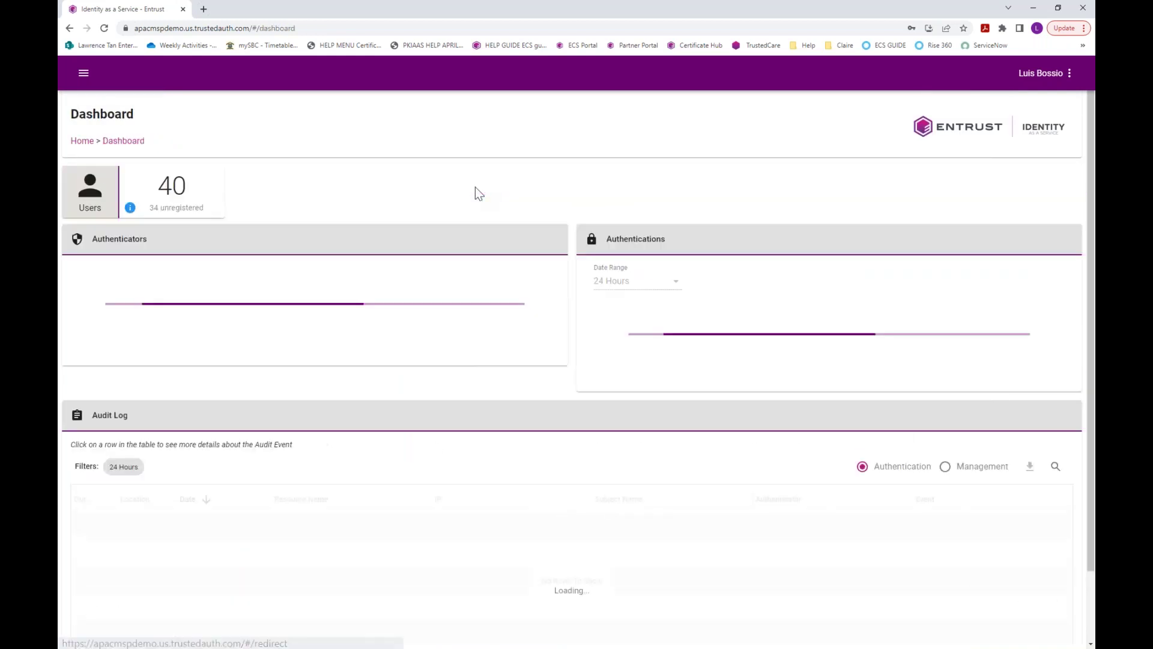
{"action": "left_click", "coordinate": [729, 187]}
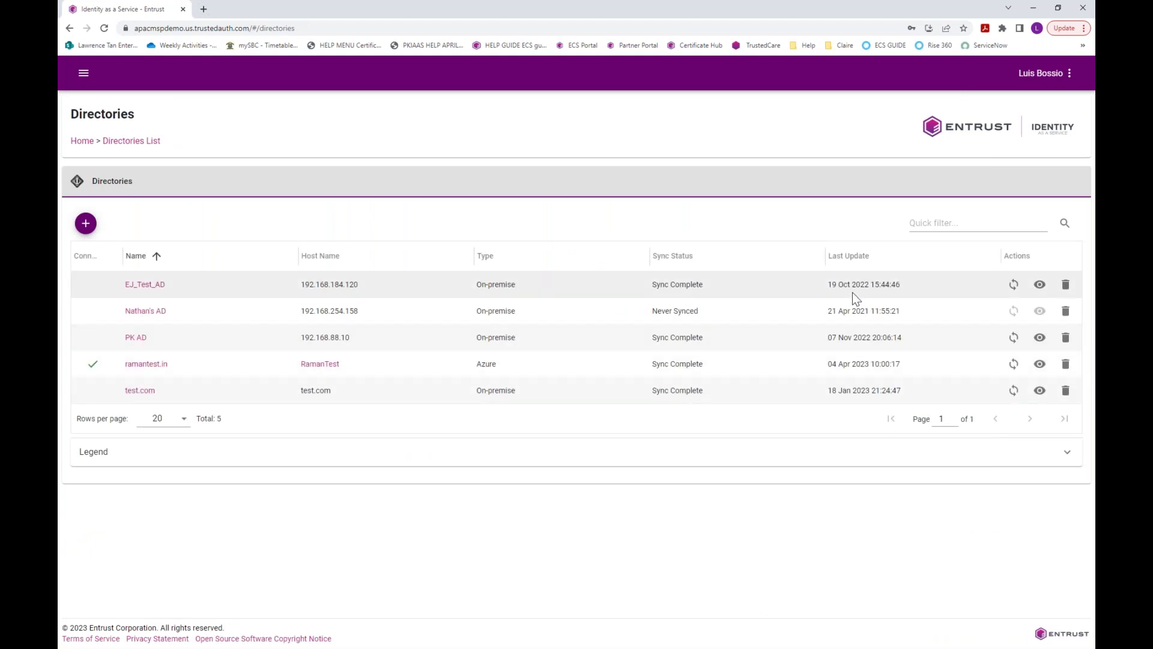
{"action": "left_click", "coordinate": [144, 284]}
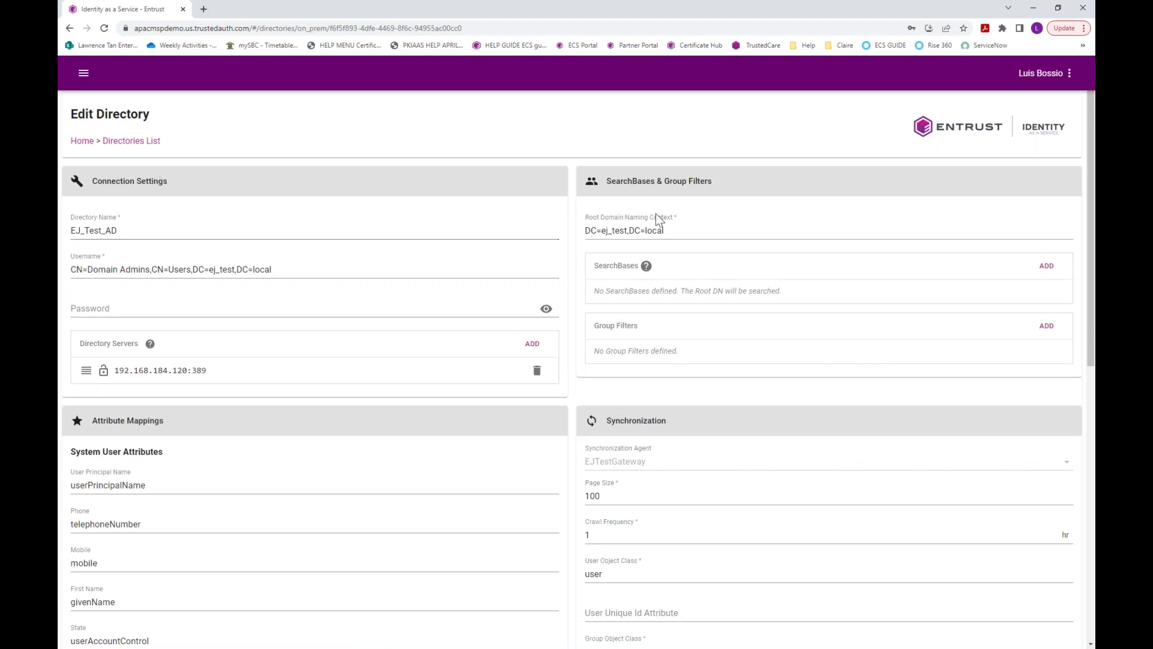
{"action": "scroll", "coordinate": [495, 303], "scroll_direction": "down", "scroll_amount": 1}
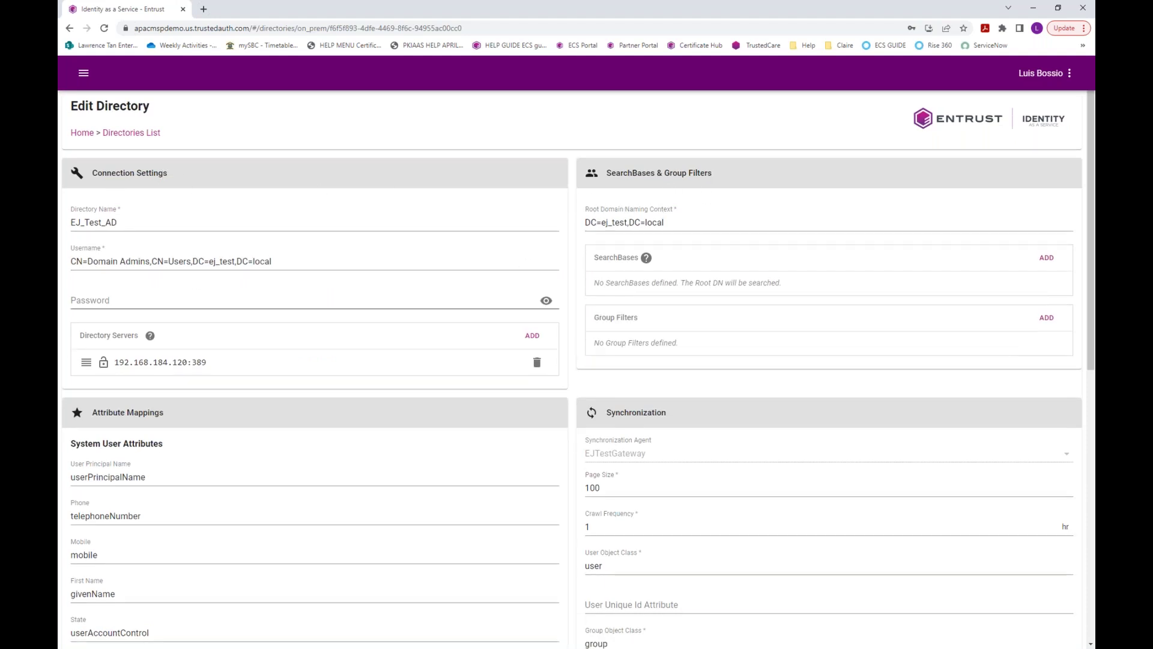
{"action": "scroll", "coordinate": [222, 301], "scroll_direction": "down", "scroll_amount": 4}
{"action": "scroll", "coordinate": [221, 301], "scroll_direction": "up", "scroll_amount": 5}
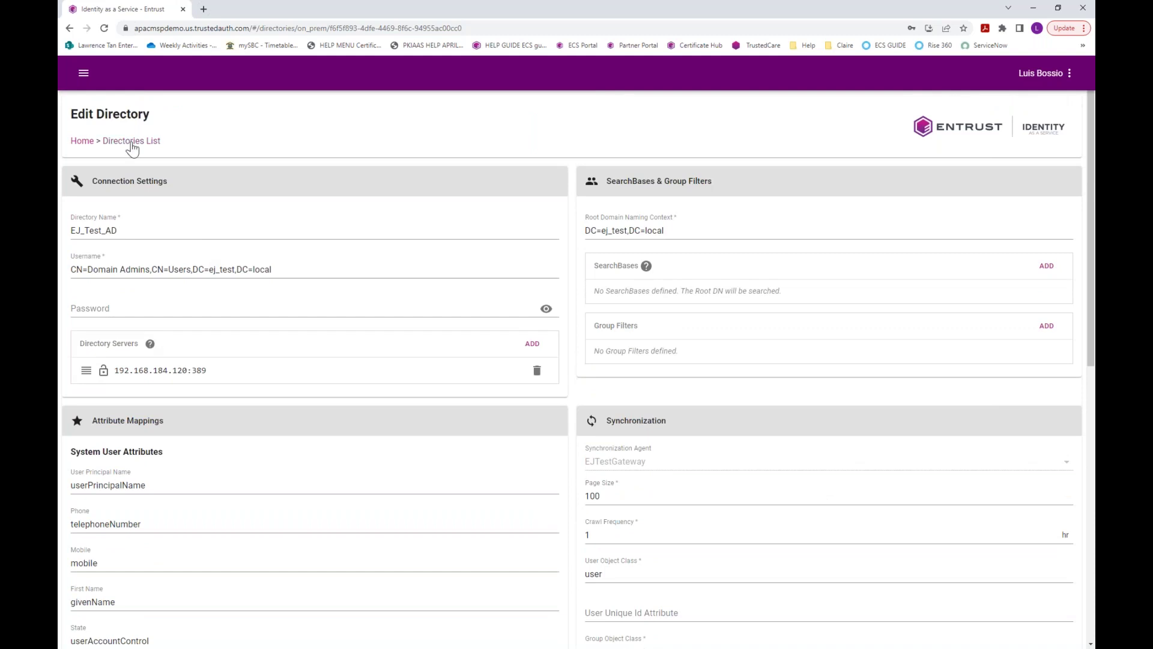
- Return to the directories list and view the directory types that can be added, without adding one
{"action": "left_click", "coordinate": [132, 142]}
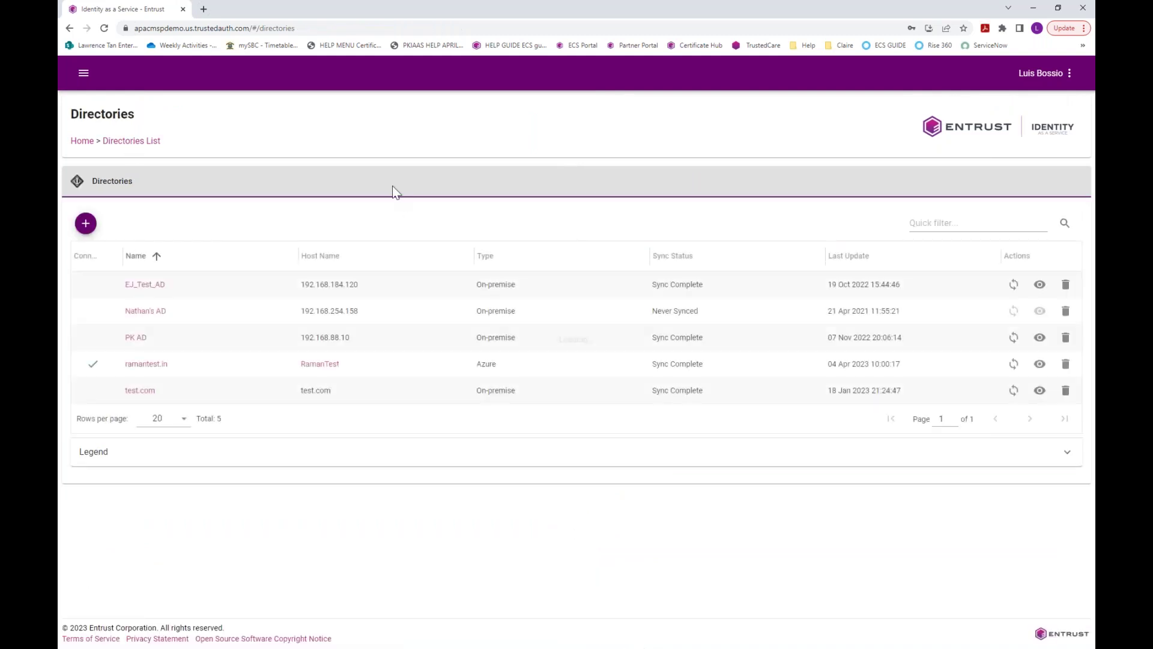
{"action": "left_click", "coordinate": [86, 223]}
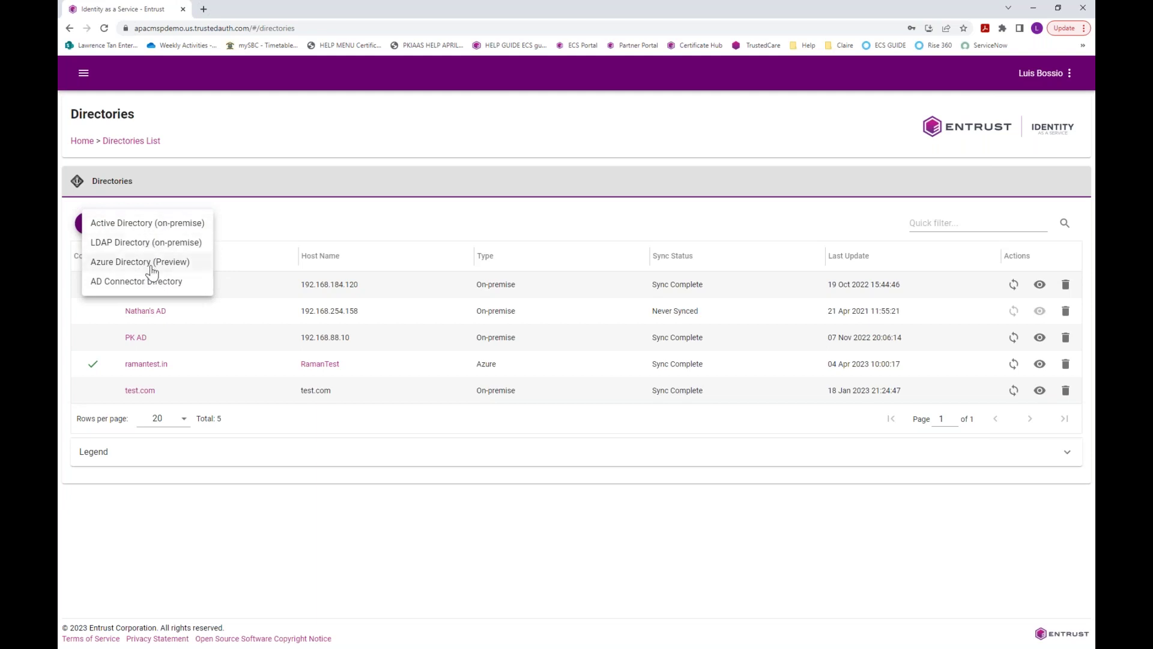
{"action": "left_click", "coordinate": [268, 224]}
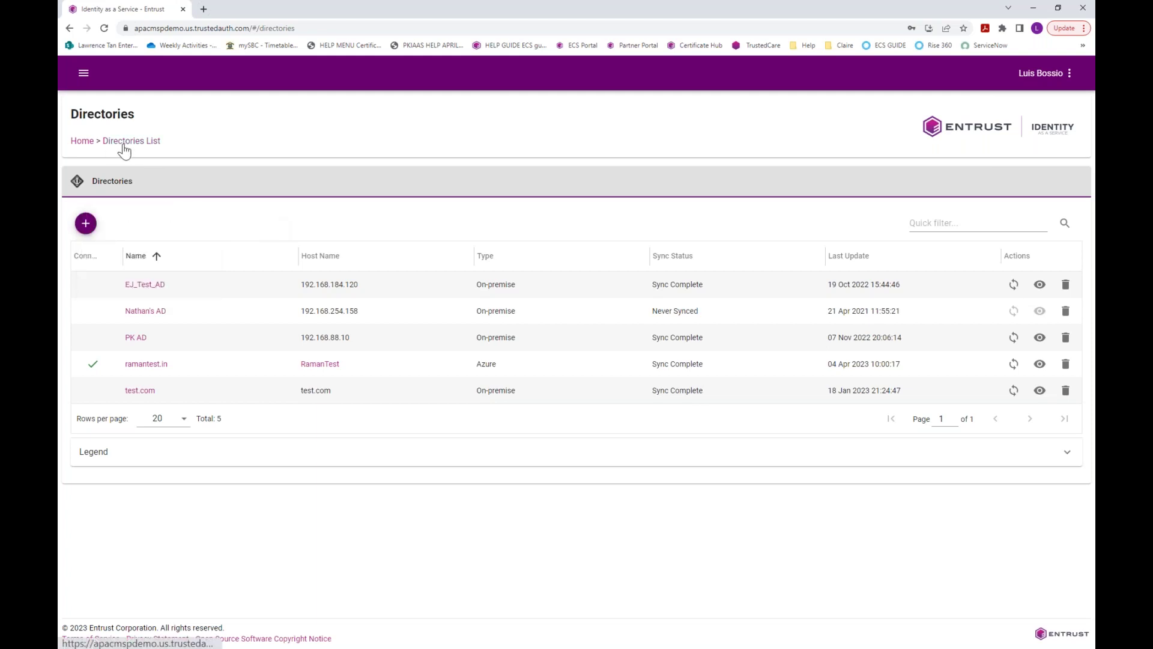
- Go through the dashboard to the gateways list and review the configured gateways and their instances
{"action": "left_click", "coordinate": [83, 142]}
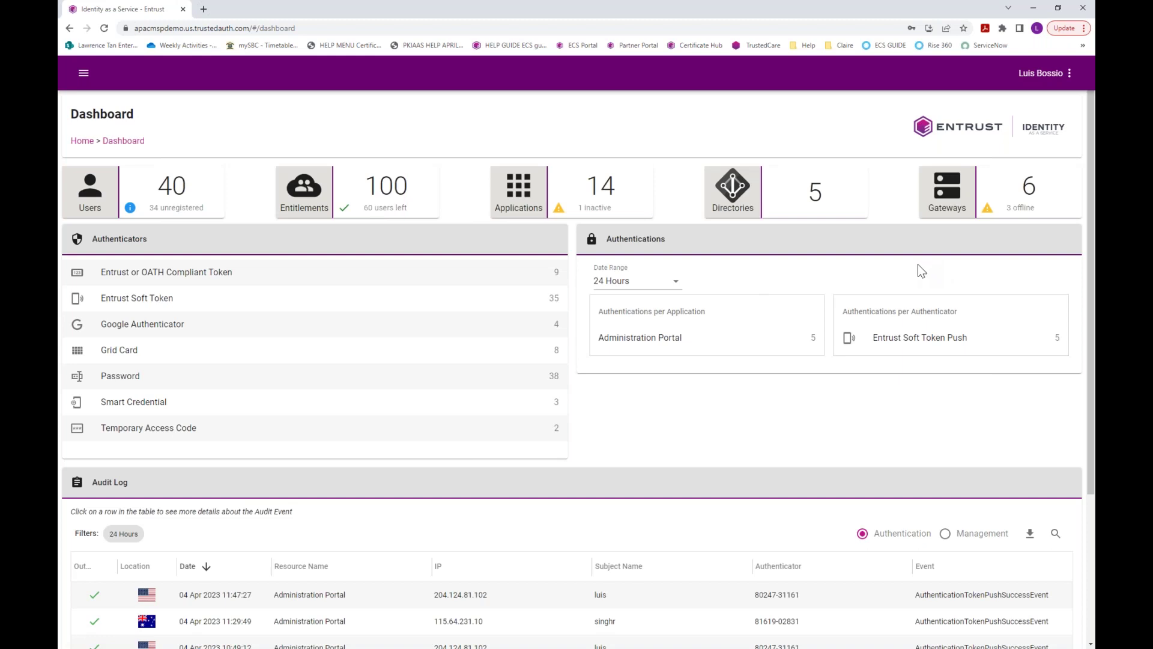
{"action": "left_click", "coordinate": [941, 202]}
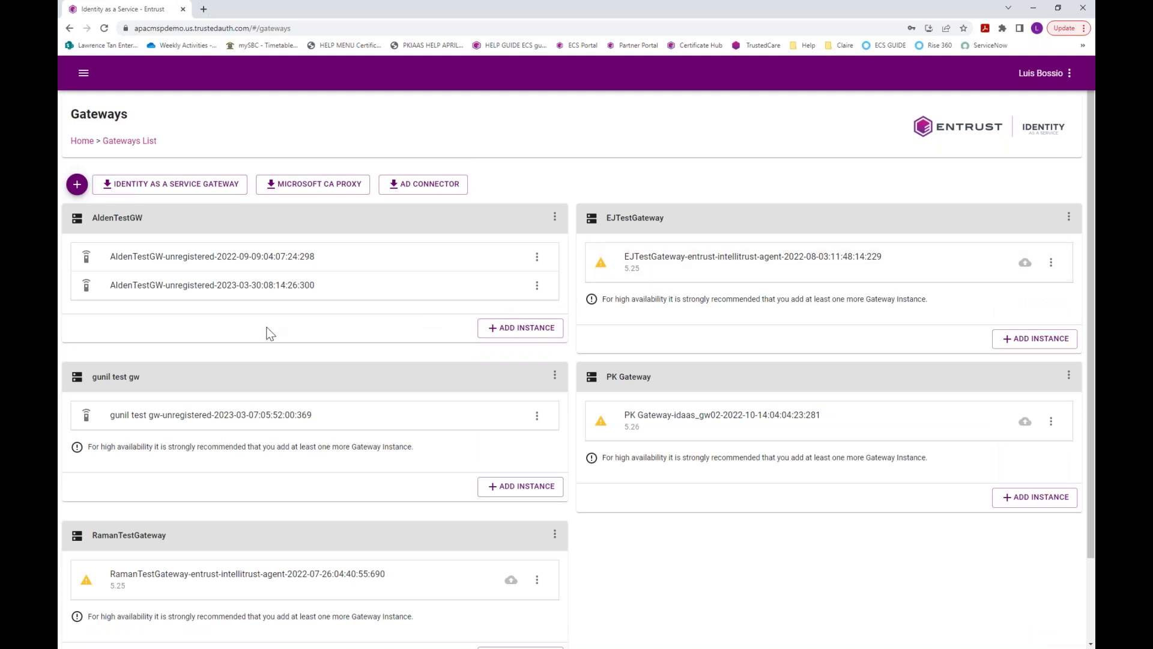
{"action": "scroll", "coordinate": [276, 376], "scroll_direction": "down", "scroll_amount": 2}
{"action": "scroll", "coordinate": [307, 331], "scroll_direction": "up", "scroll_amount": 2}
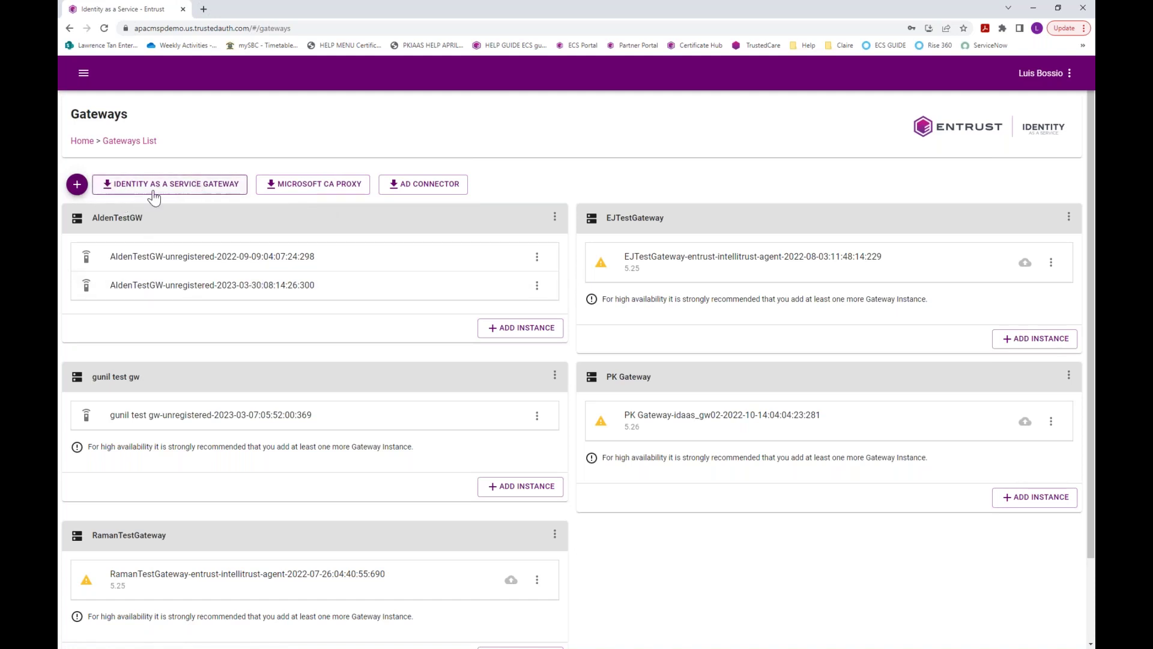
- View the gateway types that can be added and the Identity as a Service Gateway download options, without adding or downloading anything
{"action": "left_click", "coordinate": [77, 185]}
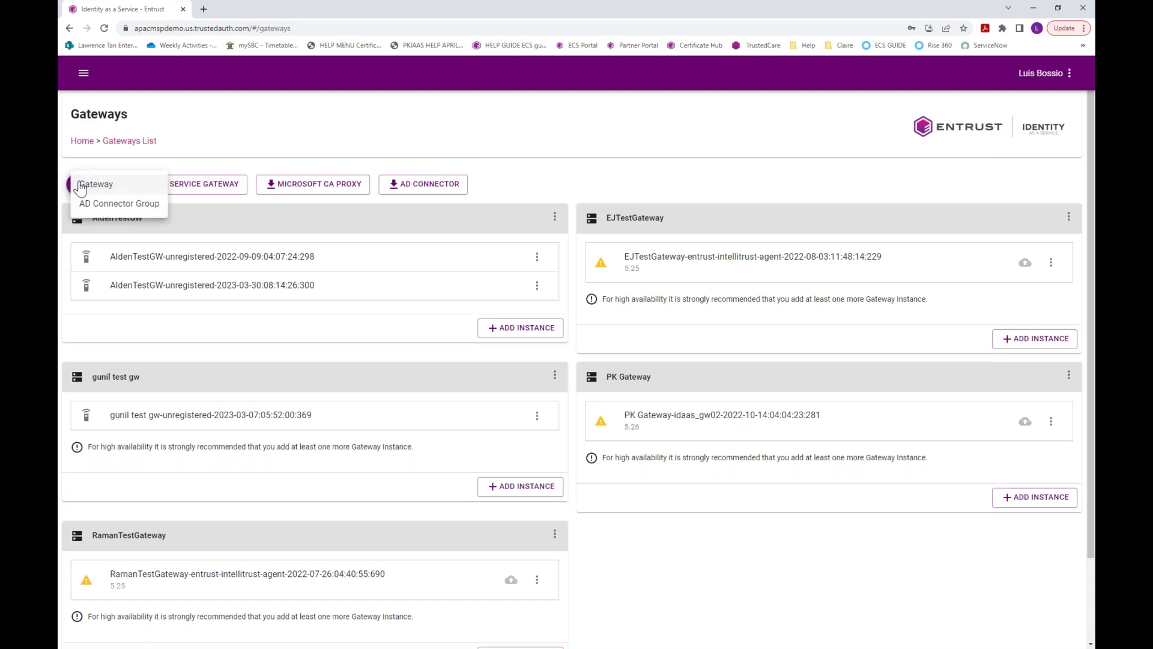
{"action": "left_click", "coordinate": [215, 161]}
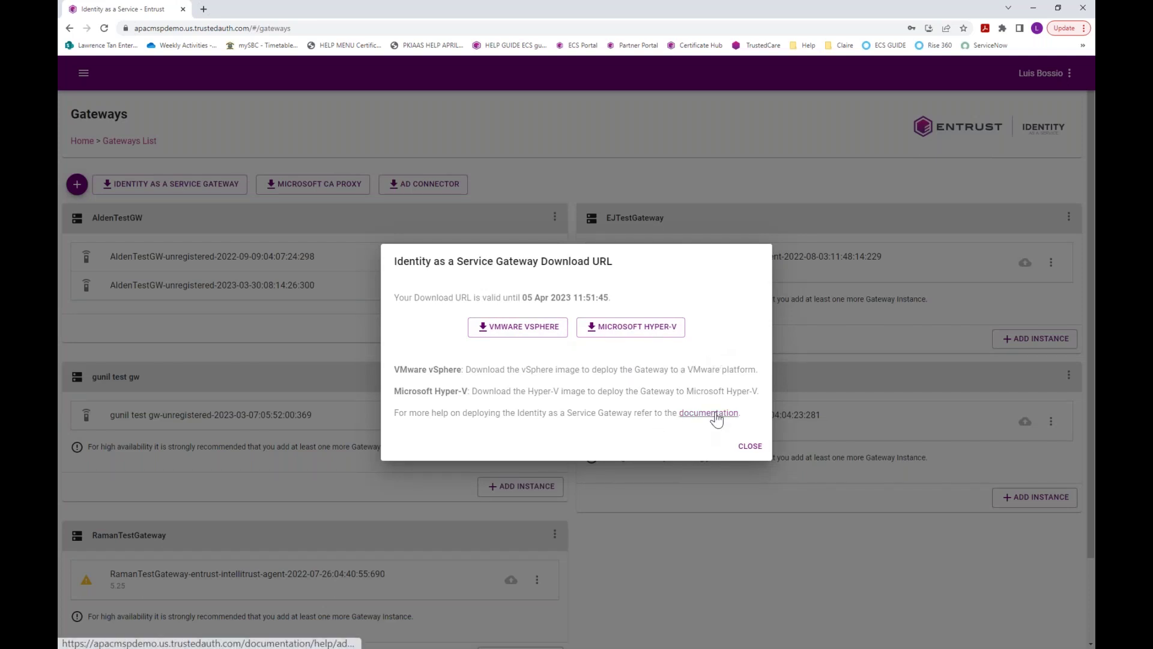
{"action": "left_click", "coordinate": [748, 450]}
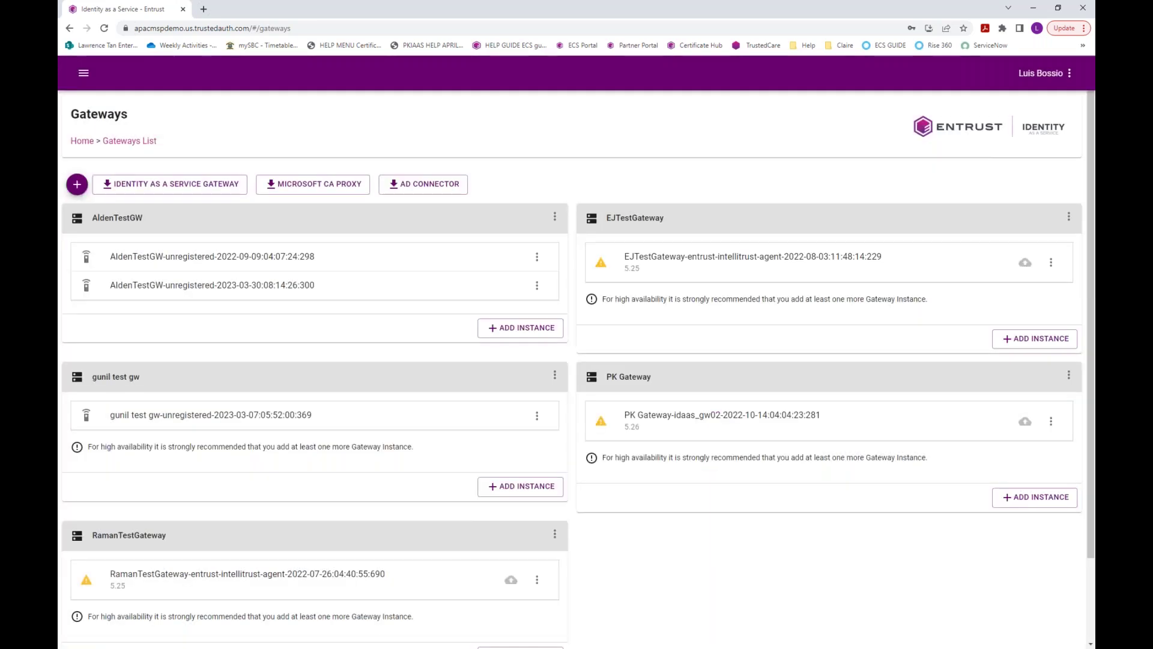
- Return to the dashboard and review the authenticators, authentications and authentication audit log for the past 24 hours
{"action": "left_click", "coordinate": [89, 142]}
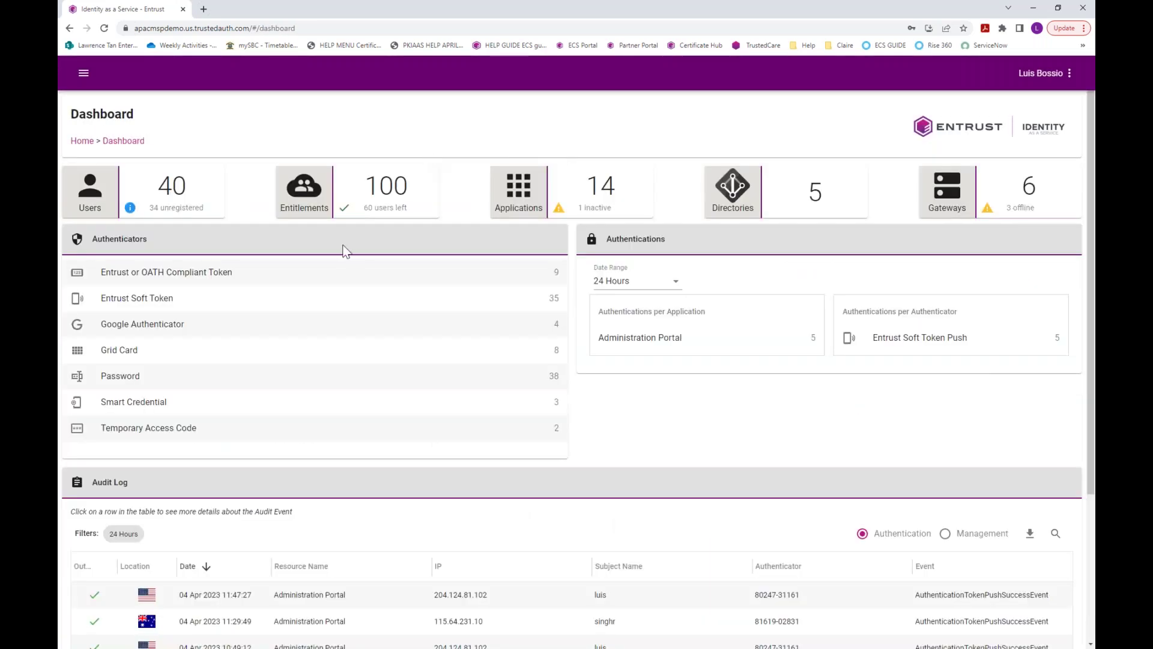
{"action": "scroll", "coordinate": [346, 251], "scroll_direction": "down", "scroll_amount": 2}
{"action": "scroll", "coordinate": [346, 251], "scroll_direction": "up", "scroll_amount": 1}
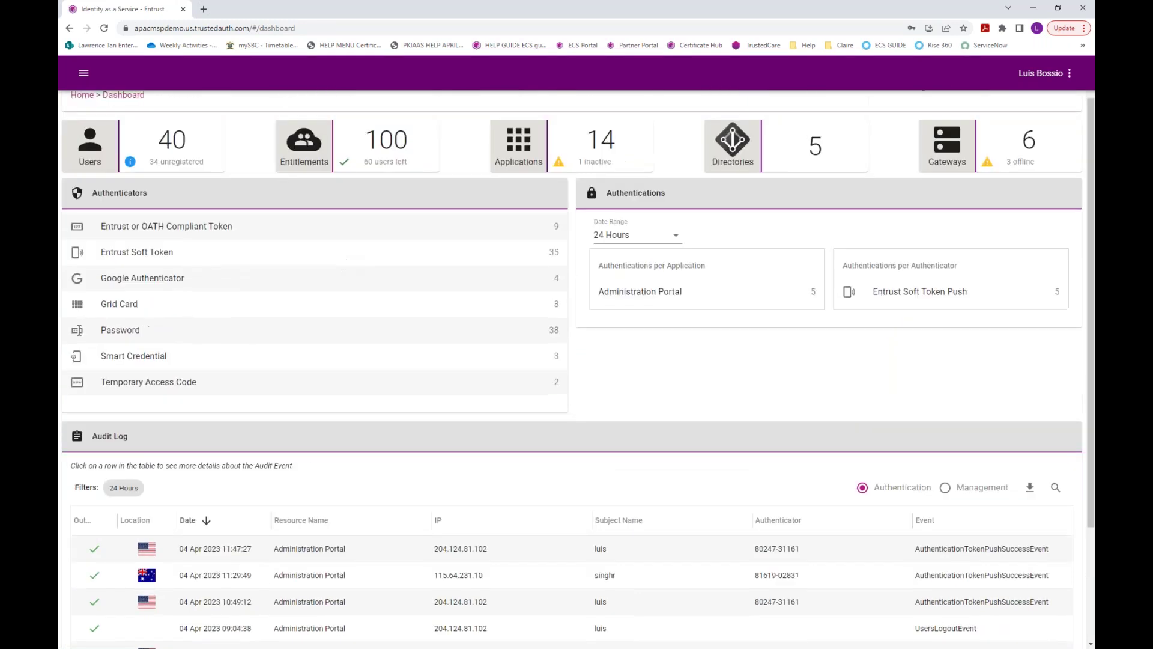
{"action": "scroll", "coordinate": [312, 369], "scroll_direction": "up", "scroll_amount": 1}
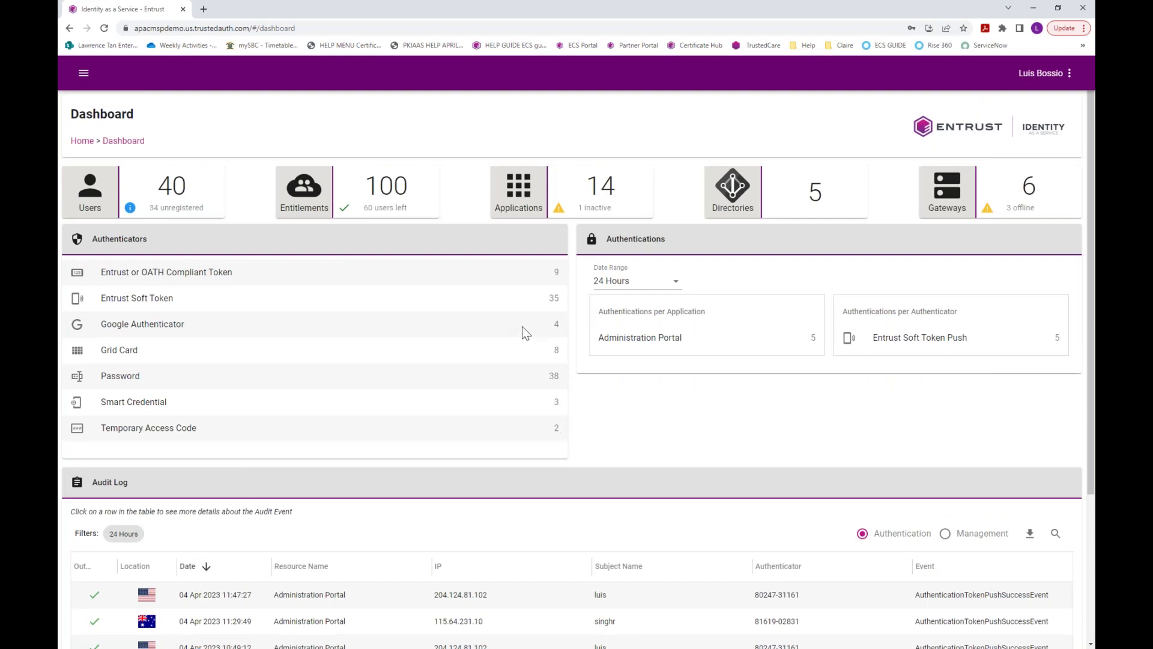
{"action": "scroll", "coordinate": [522, 327], "scroll_direction": "down", "scroll_amount": 4}
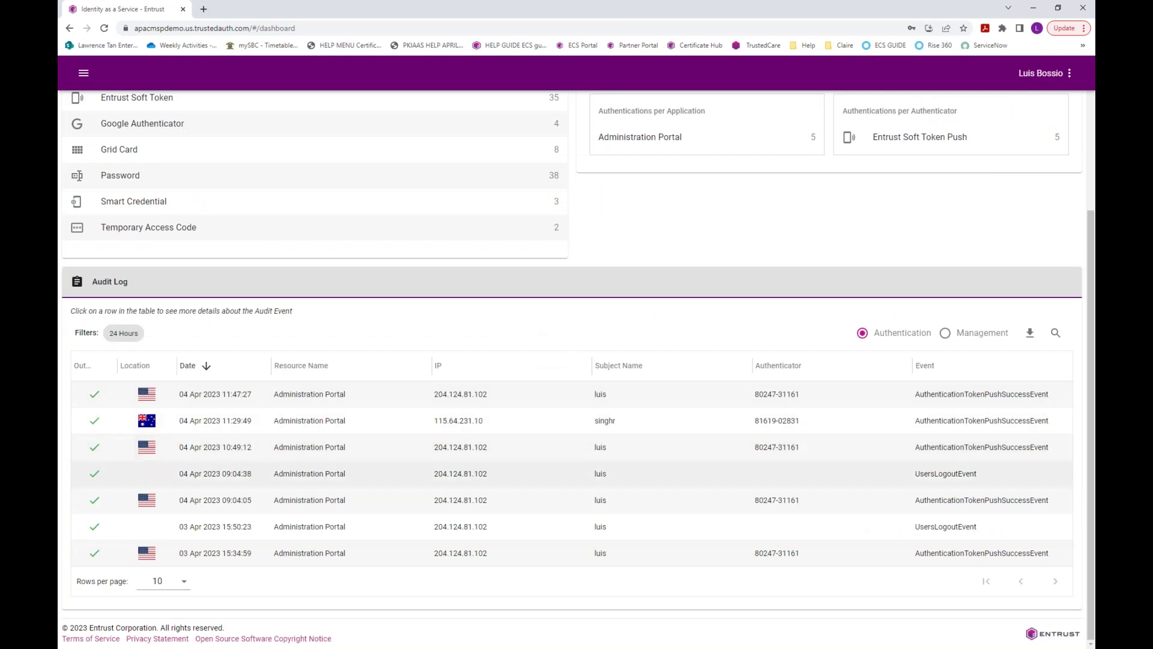
- Examine the full details of the newest authentication audit event, including entity attributes, risk level and authentication steps, and close it
{"action": "double_click", "coordinate": [313, 392]}
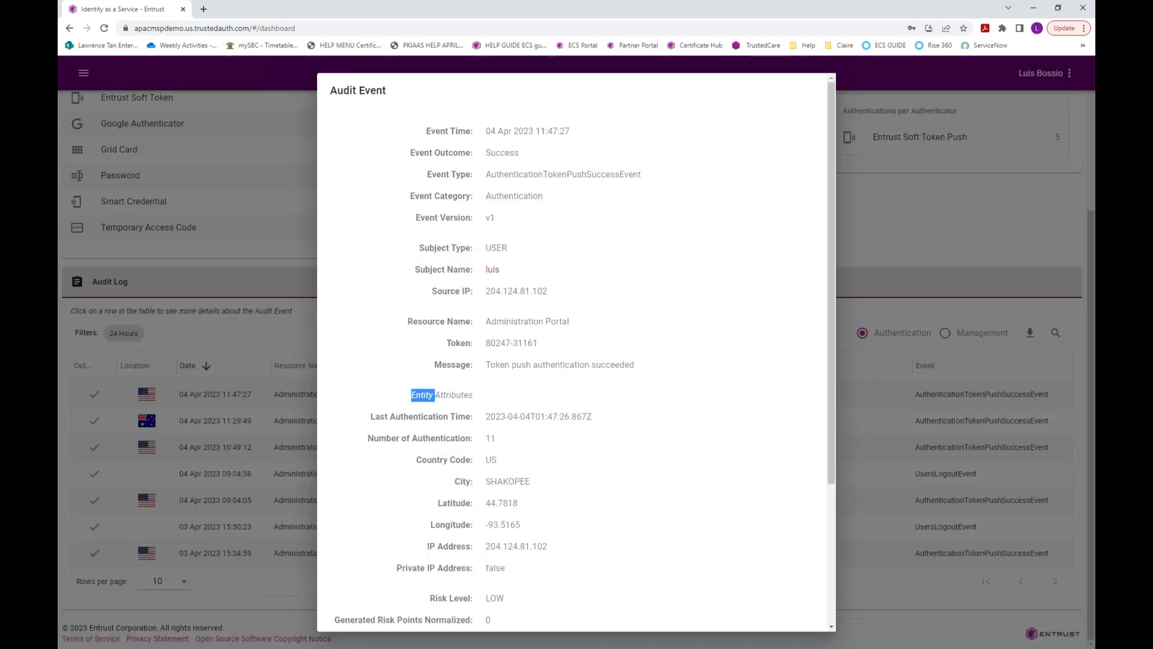
{"action": "scroll", "coordinate": [520, 198], "scroll_direction": "down", "scroll_amount": 1}
{"action": "scroll", "coordinate": [521, 198], "scroll_direction": "down", "scroll_amount": 3}
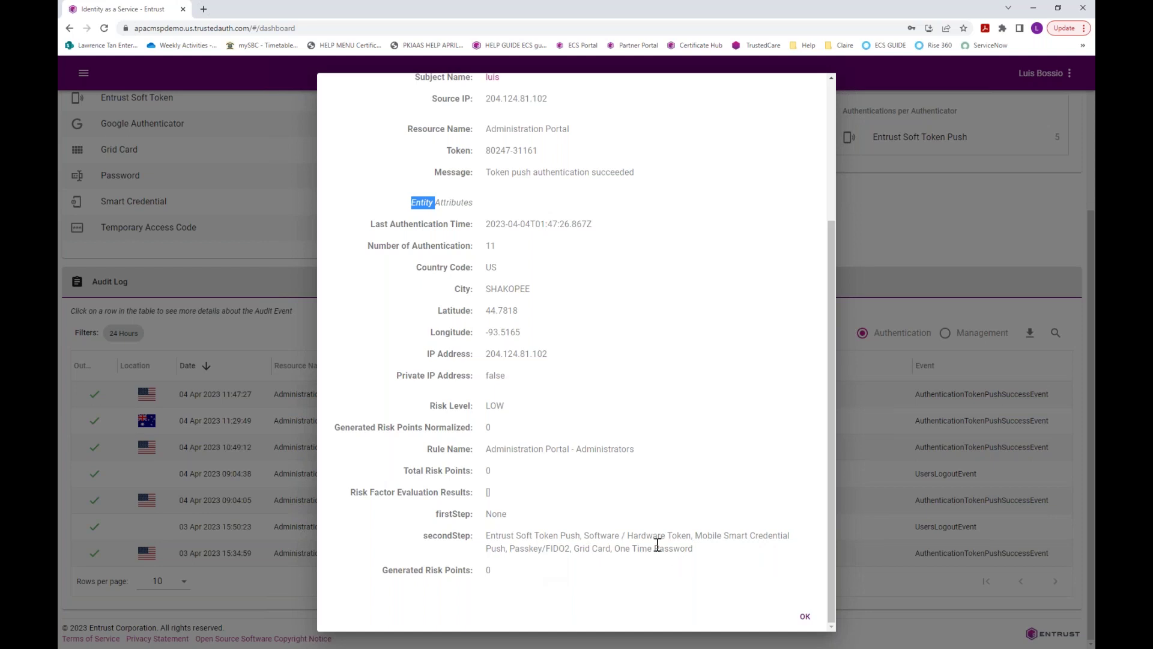
{"action": "scroll", "coordinate": [547, 477], "scroll_direction": "up", "scroll_amount": 1}
{"action": "scroll", "coordinate": [546, 477], "scroll_direction": "up", "scroll_amount": 3}
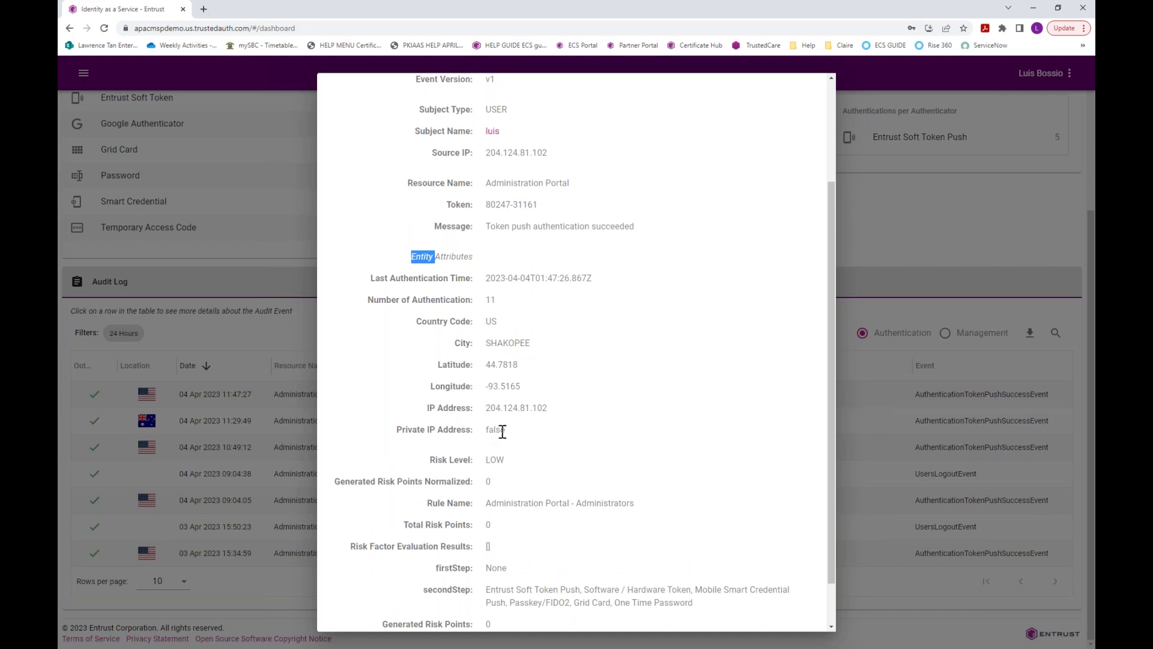
{"action": "scroll", "coordinate": [583, 430], "scroll_direction": "up", "scroll_amount": 5}
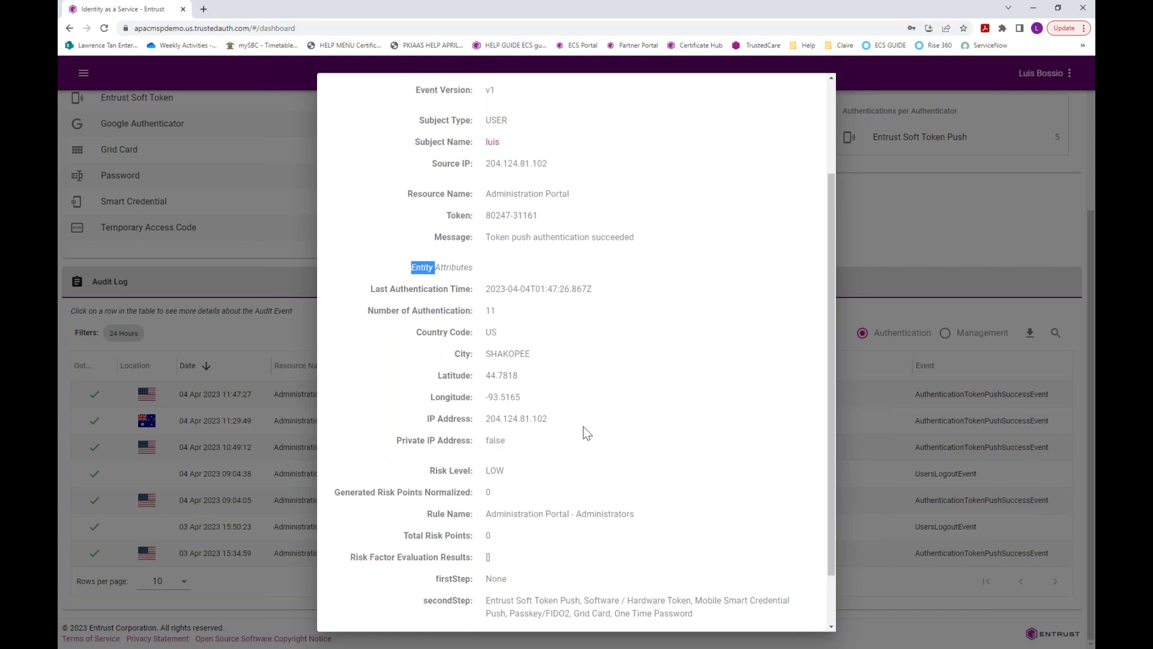
{"action": "scroll", "coordinate": [729, 546], "scroll_direction": "down", "scroll_amount": 6}
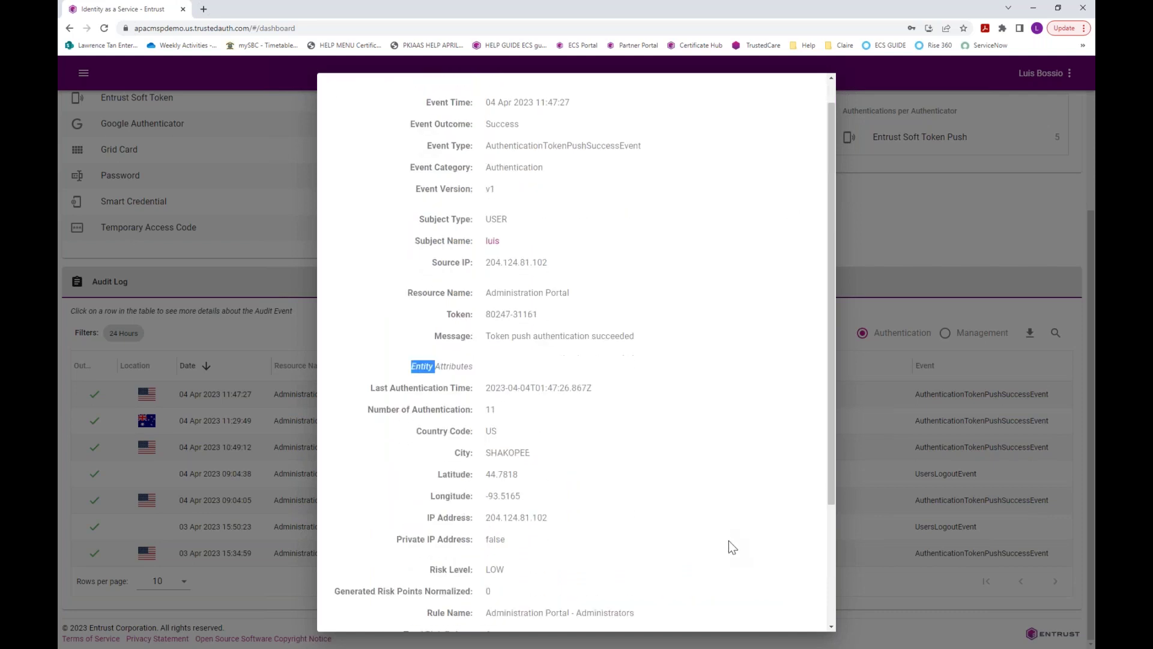
{"action": "key", "text": "Escape"}
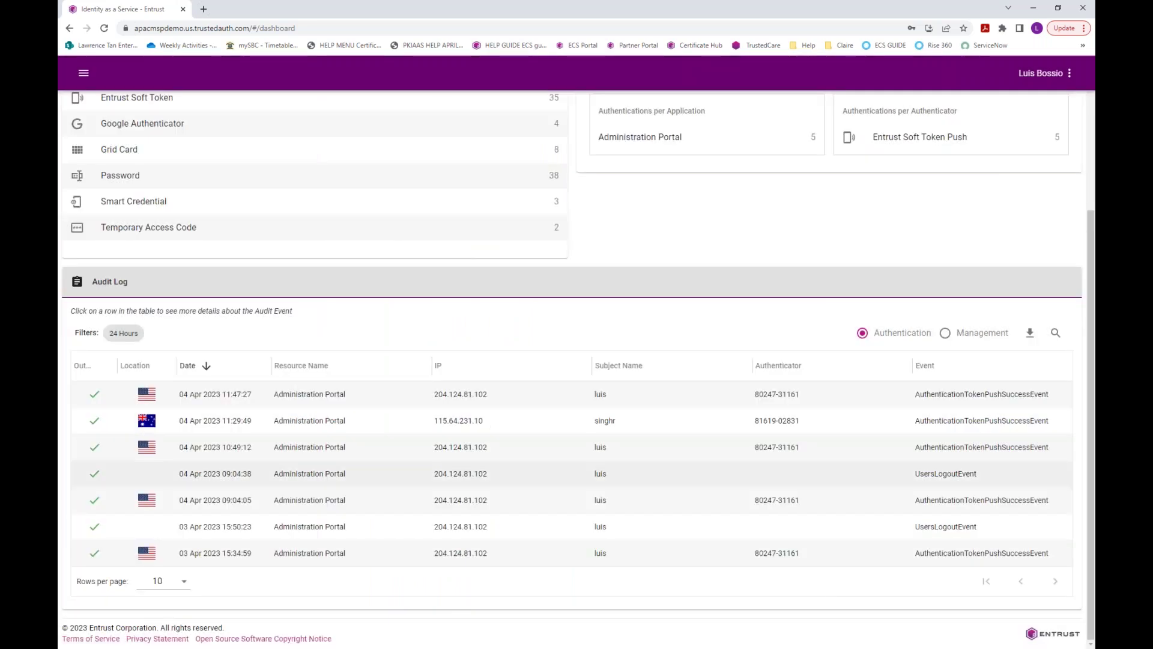
- Show the management events in the audit log, review them and reload the dashboard
{"action": "scroll", "coordinate": [330, 341], "scroll_direction": "up", "scroll_amount": 1}
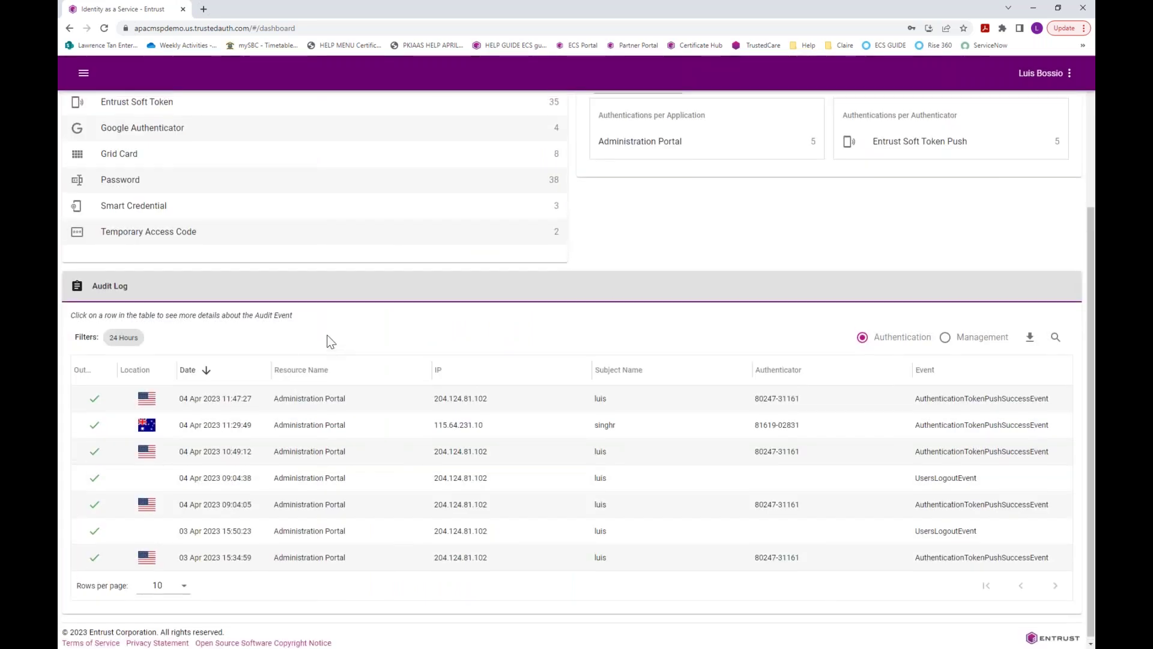
{"action": "scroll", "coordinate": [330, 341], "scroll_direction": "up", "scroll_amount": 3}
{"action": "left_click", "coordinate": [945, 495]}
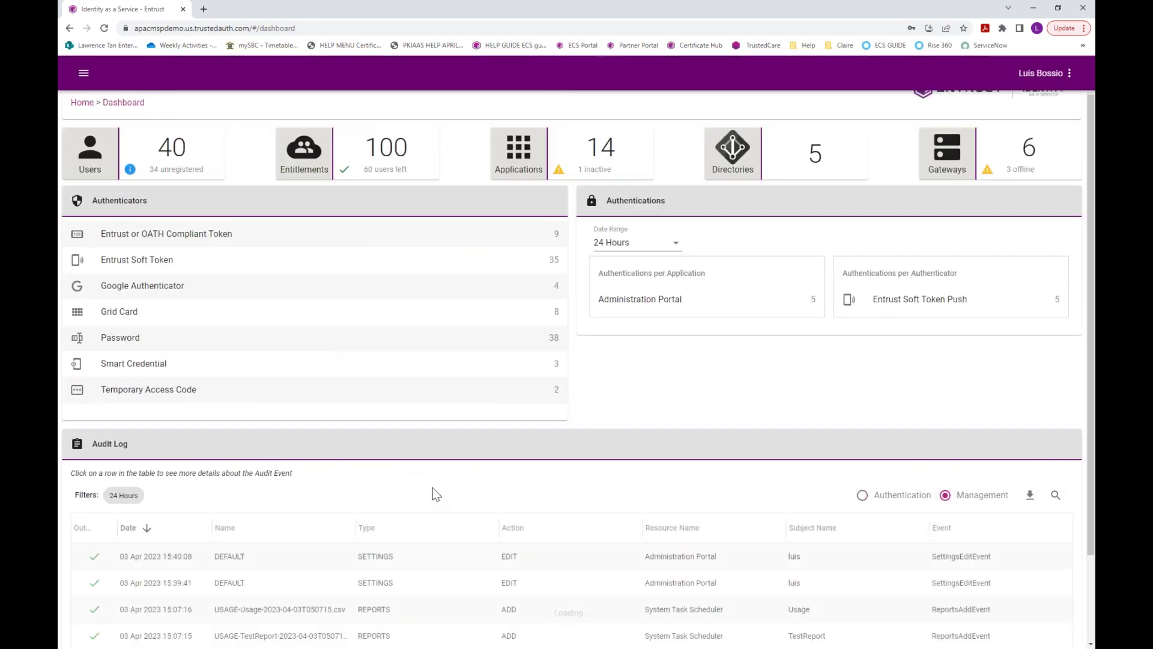
{"action": "scroll", "coordinate": [432, 487], "scroll_direction": "down", "scroll_amount": 3}
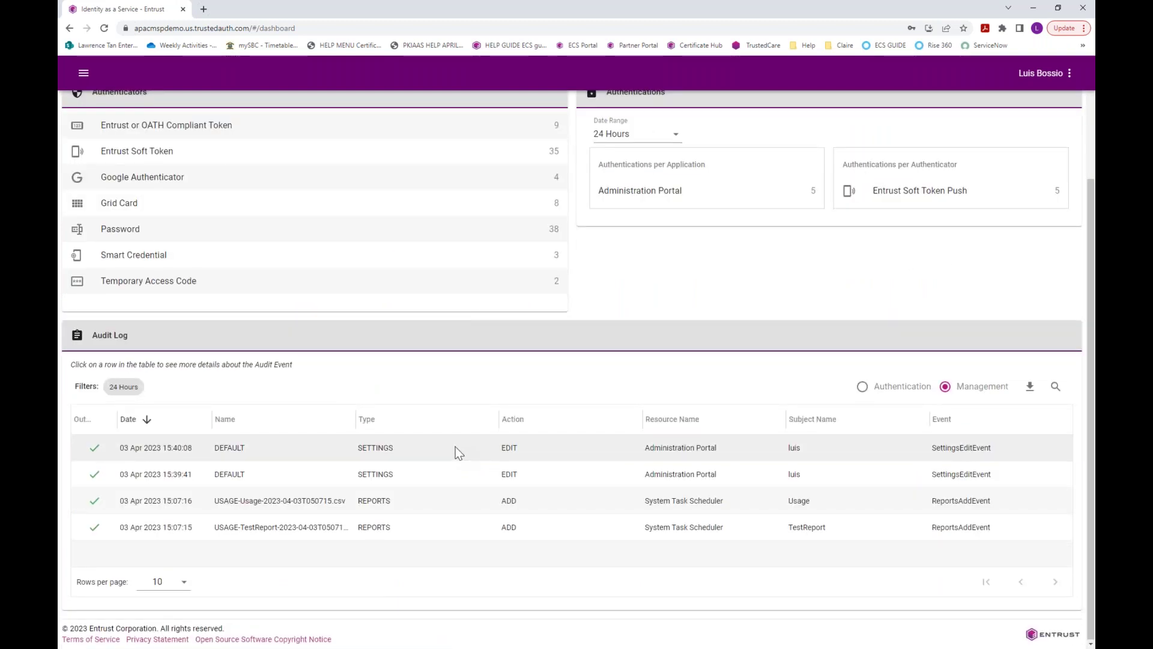
{"action": "scroll", "coordinate": [455, 446], "scroll_direction": "up", "scroll_amount": 4}
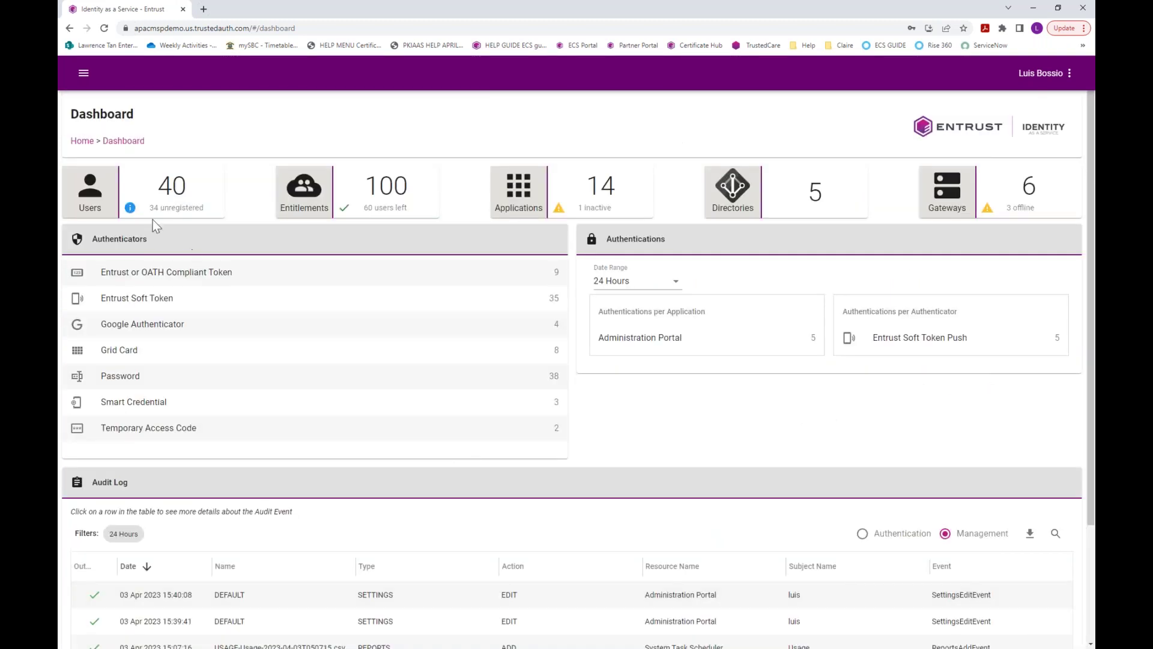
{"action": "left_click", "coordinate": [75, 142]}
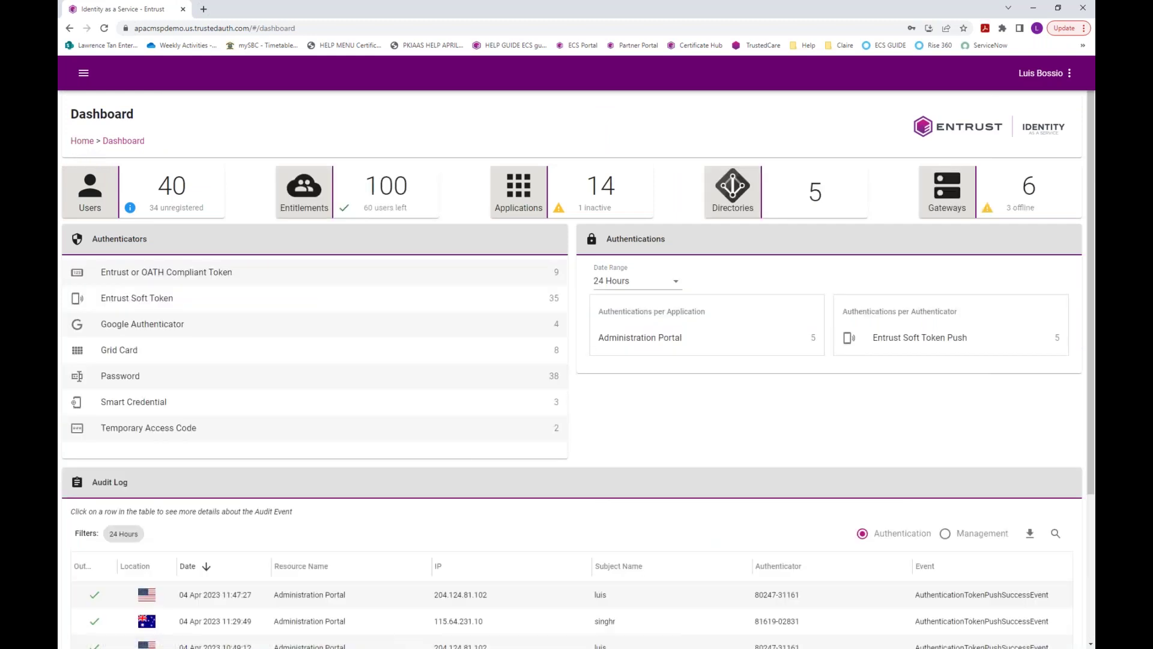
- Open My Profile and review the applications, authenticators, addable authenticator types and available password actions, without changing anything
{"action": "left_click", "coordinate": [83, 73]}
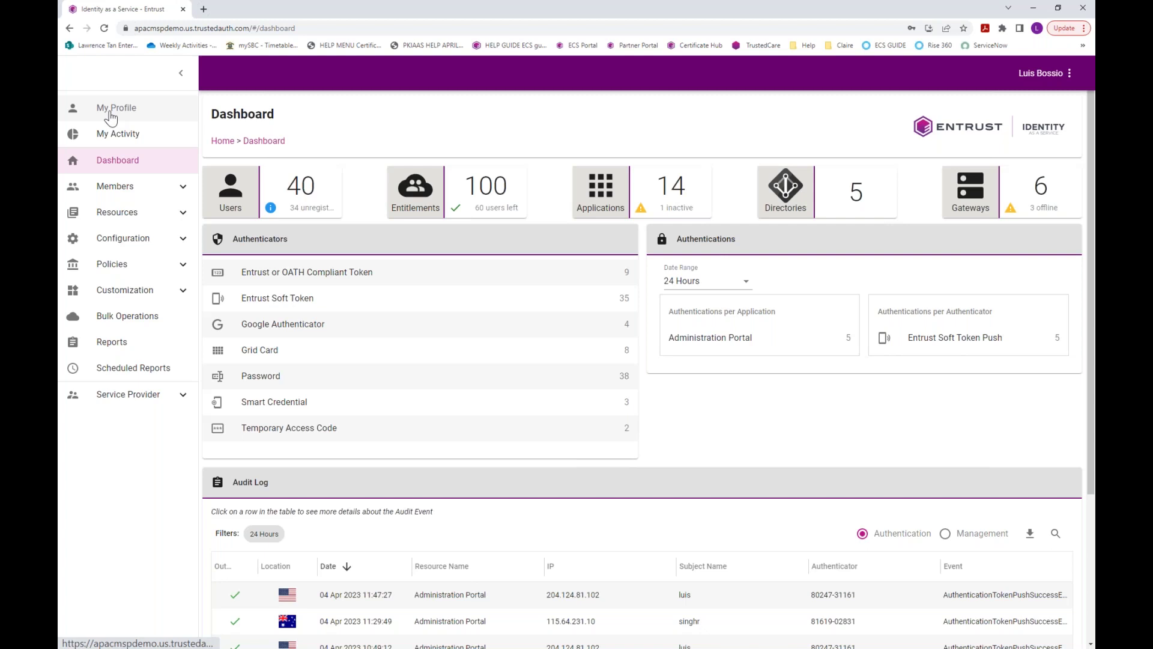
{"action": "left_click", "coordinate": [110, 116]}
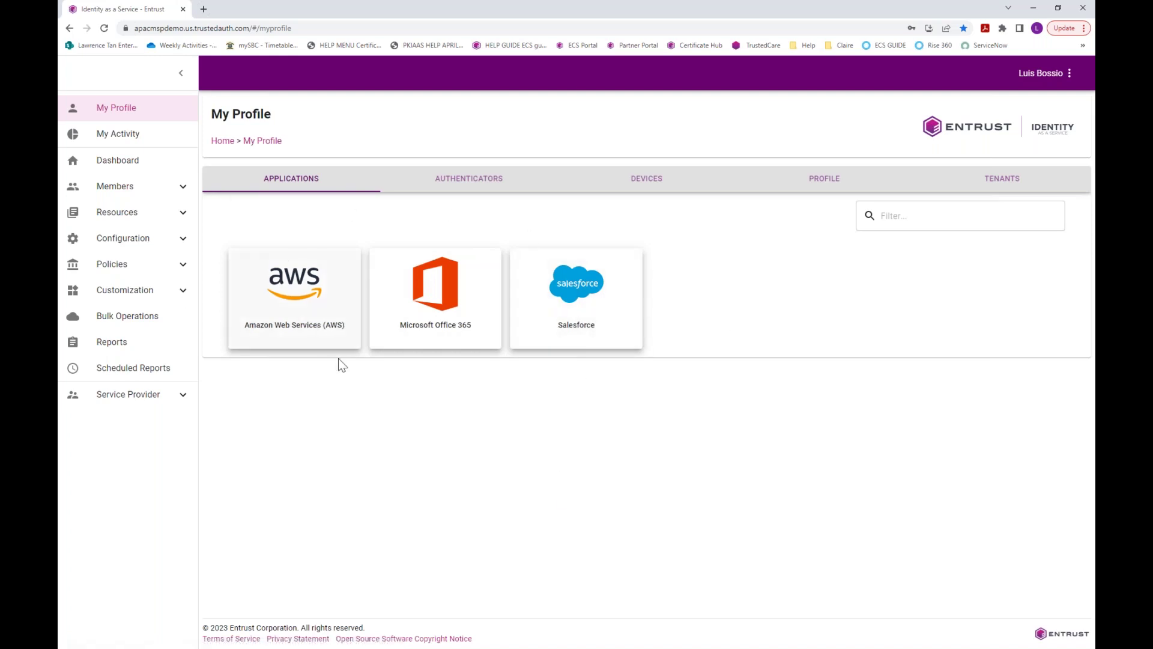
{"action": "left_click", "coordinate": [473, 184]}
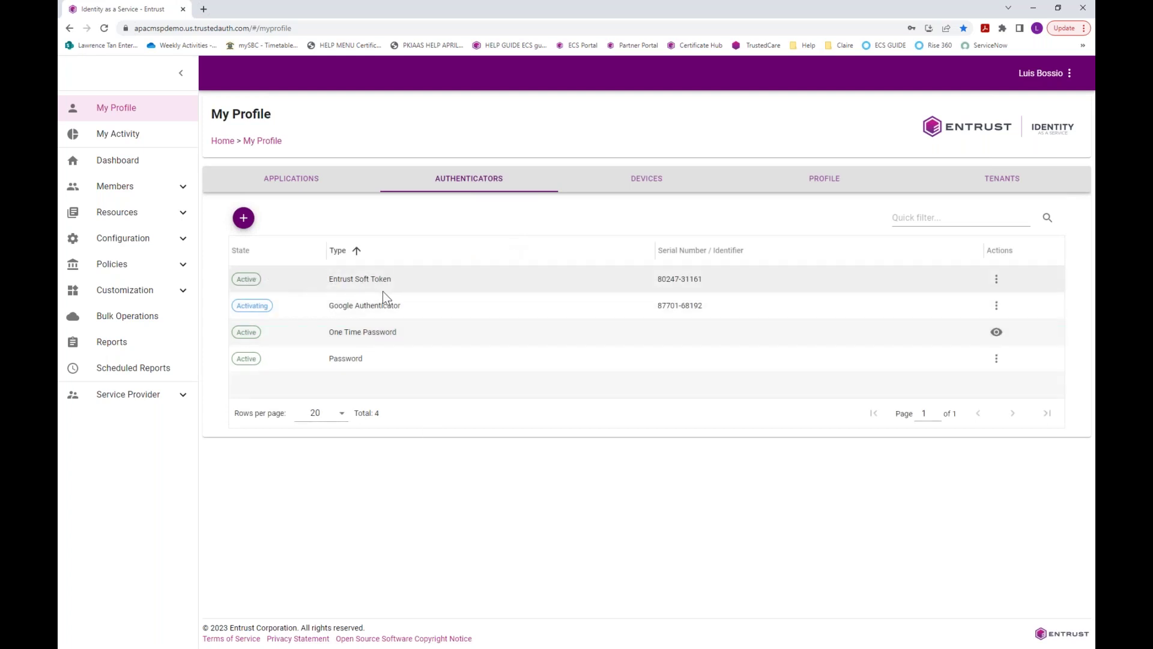
{"action": "left_click", "coordinate": [243, 217]}
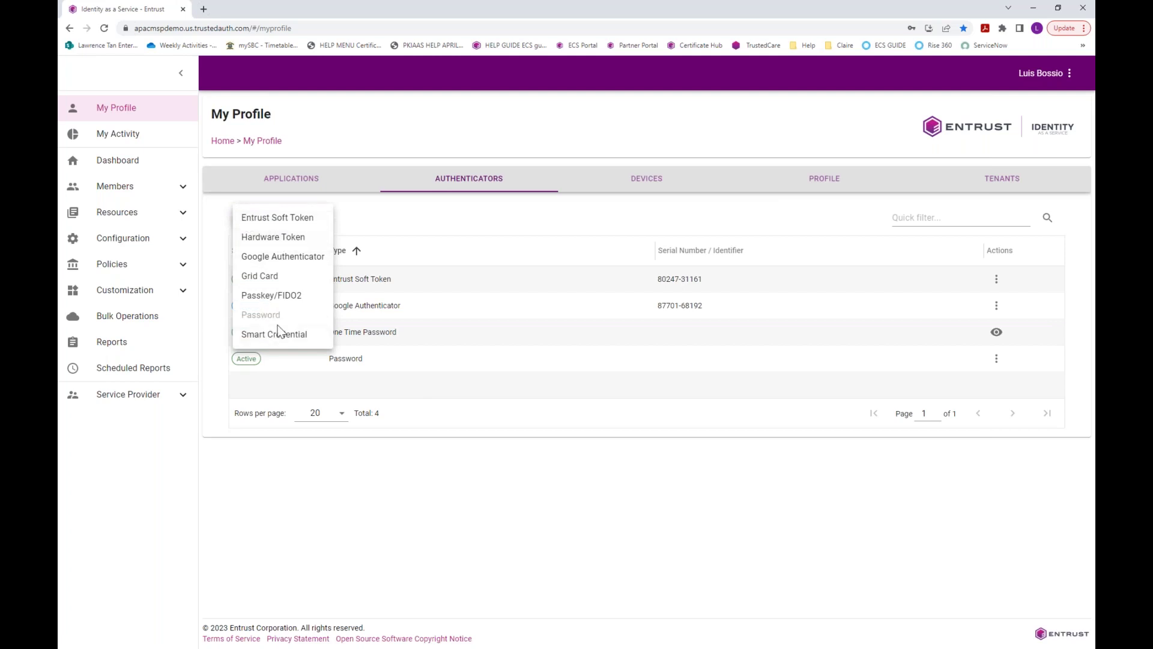
{"action": "left_click", "coordinate": [350, 532]}
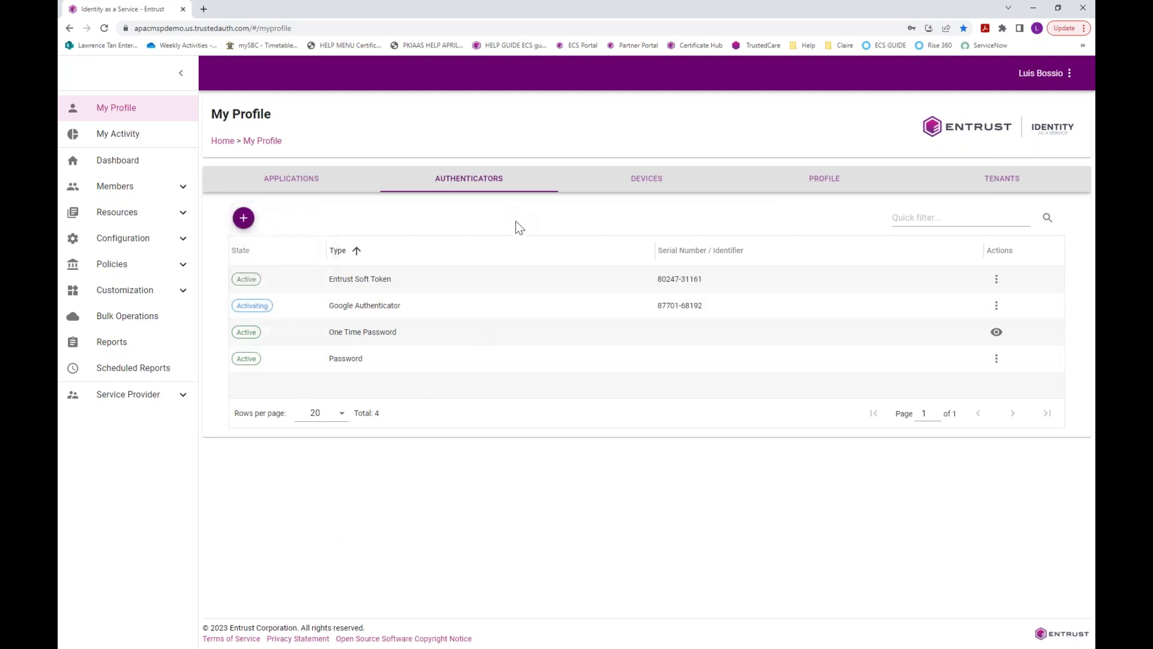
{"action": "left_click", "coordinate": [996, 359]}
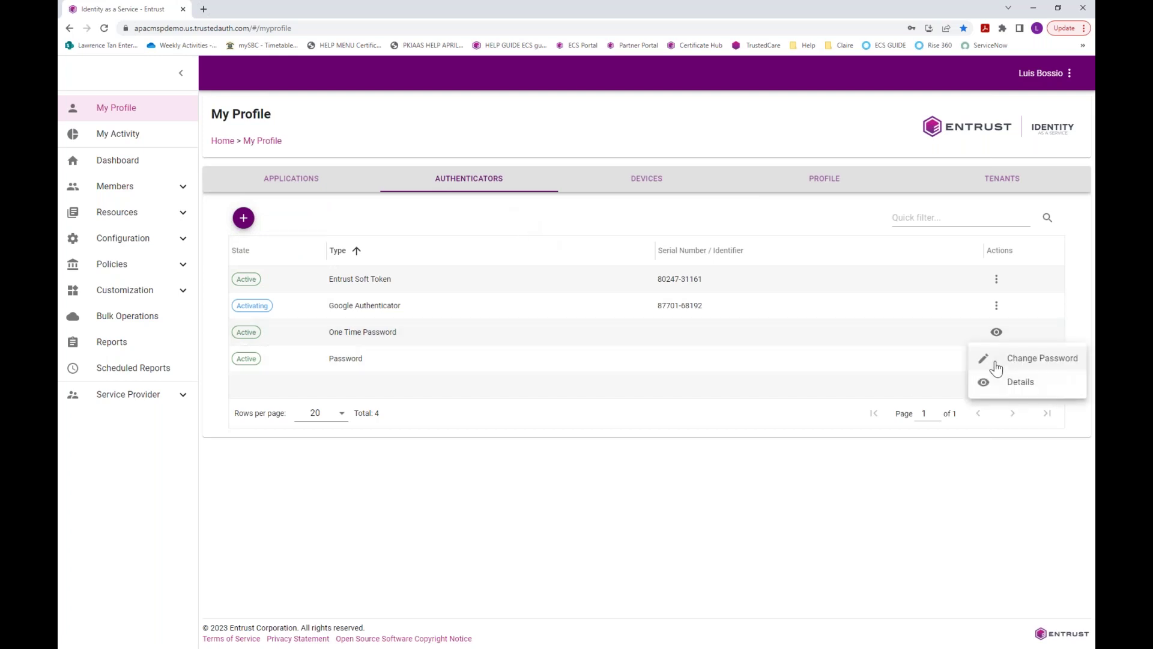
{"action": "left_click", "coordinate": [620, 460]}
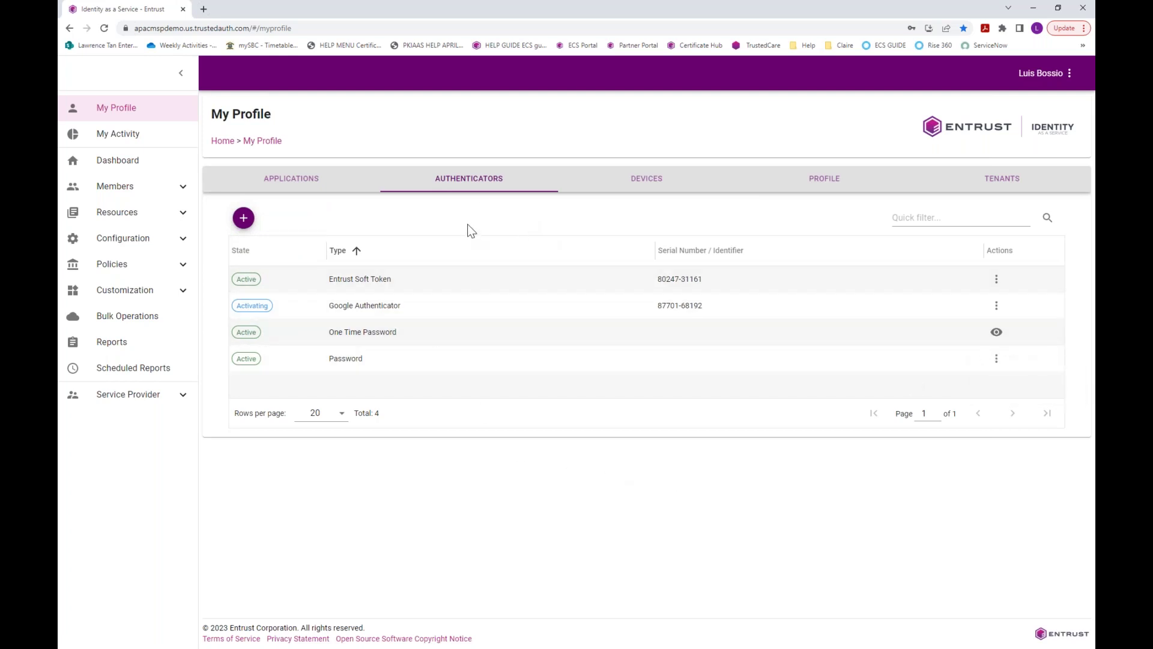
- Review the devices, personal information and tenants in My Profile, and return to its applications
{"action": "left_click", "coordinate": [702, 190]}
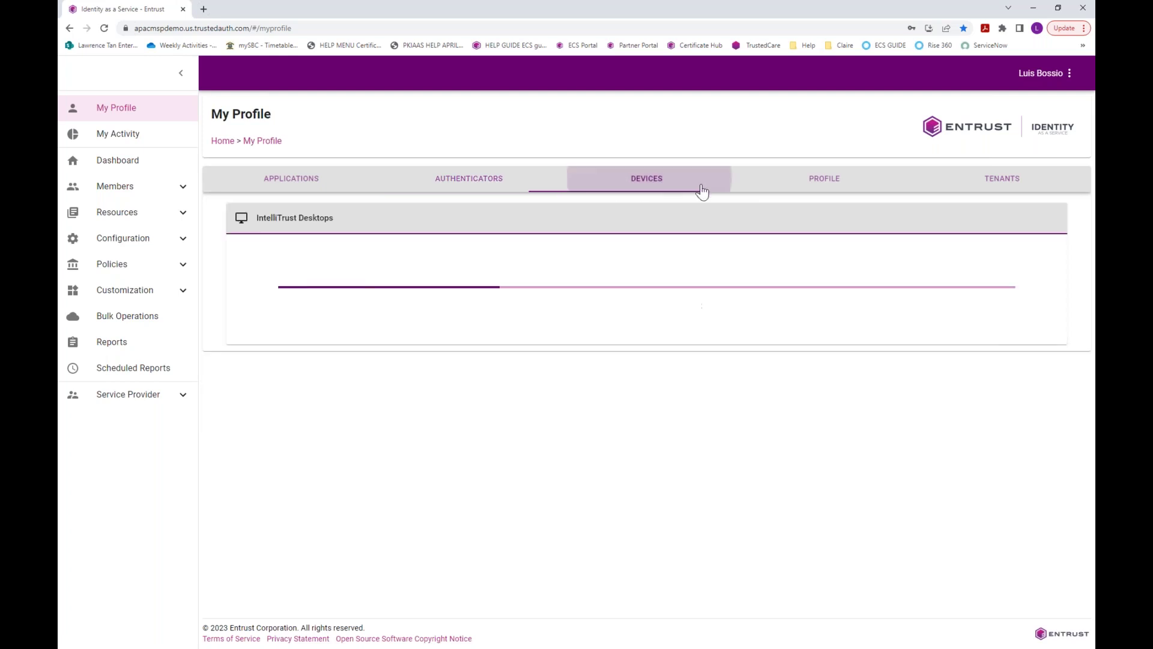
{"action": "left_click", "coordinate": [820, 182]}
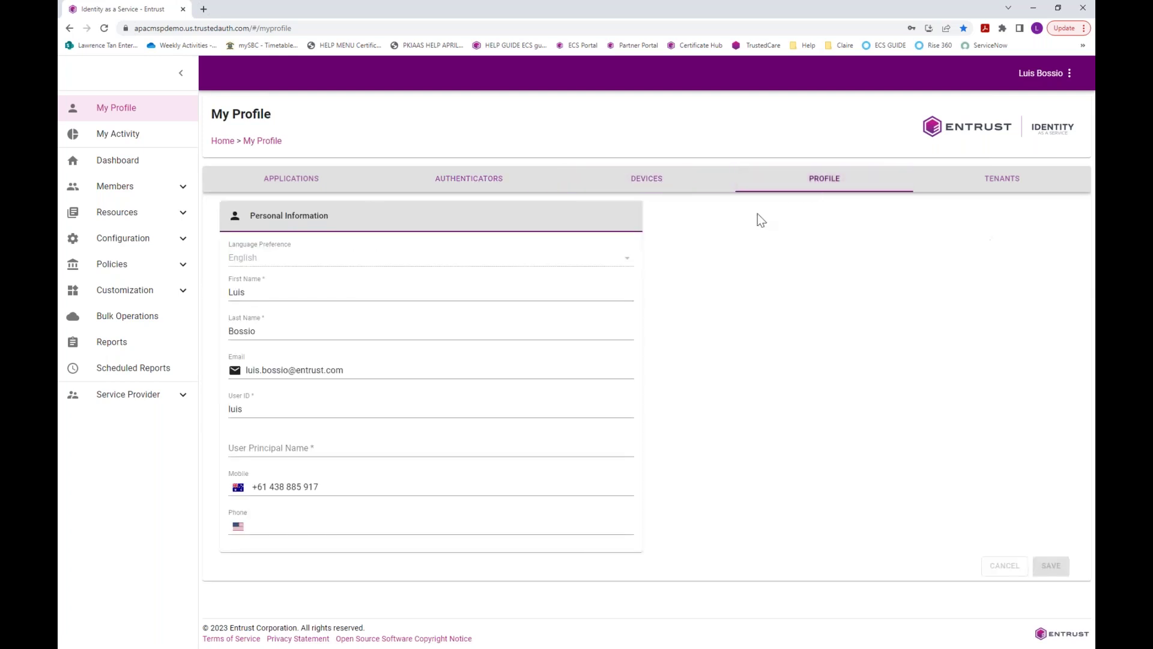
{"action": "left_click", "coordinate": [1001, 186]}
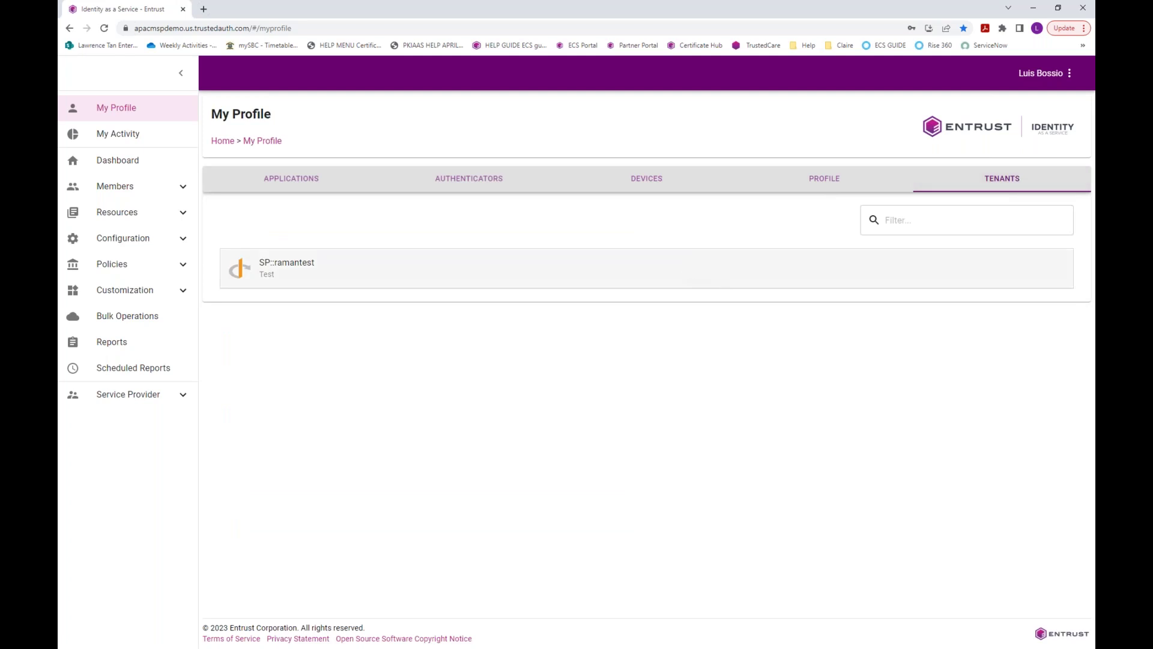
{"action": "left_click", "coordinate": [293, 188]}
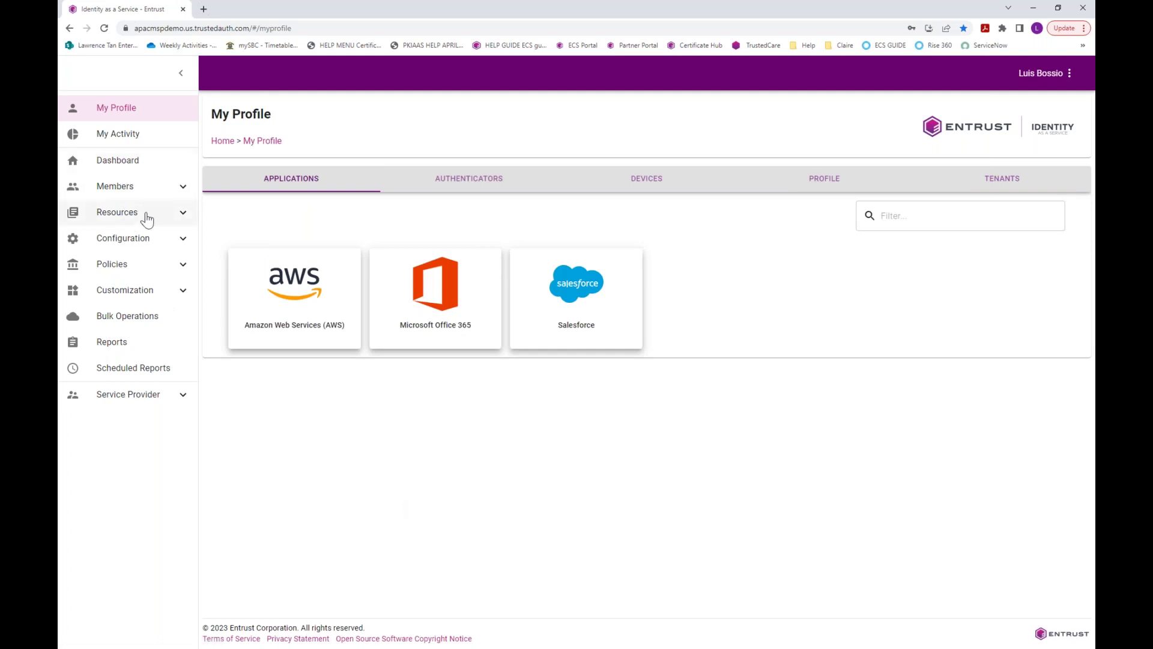
- Go to the resource rules under Resources and open the disabled Microsoft Office 365 demo rule at its general settings
{"action": "left_click", "coordinate": [180, 217]}
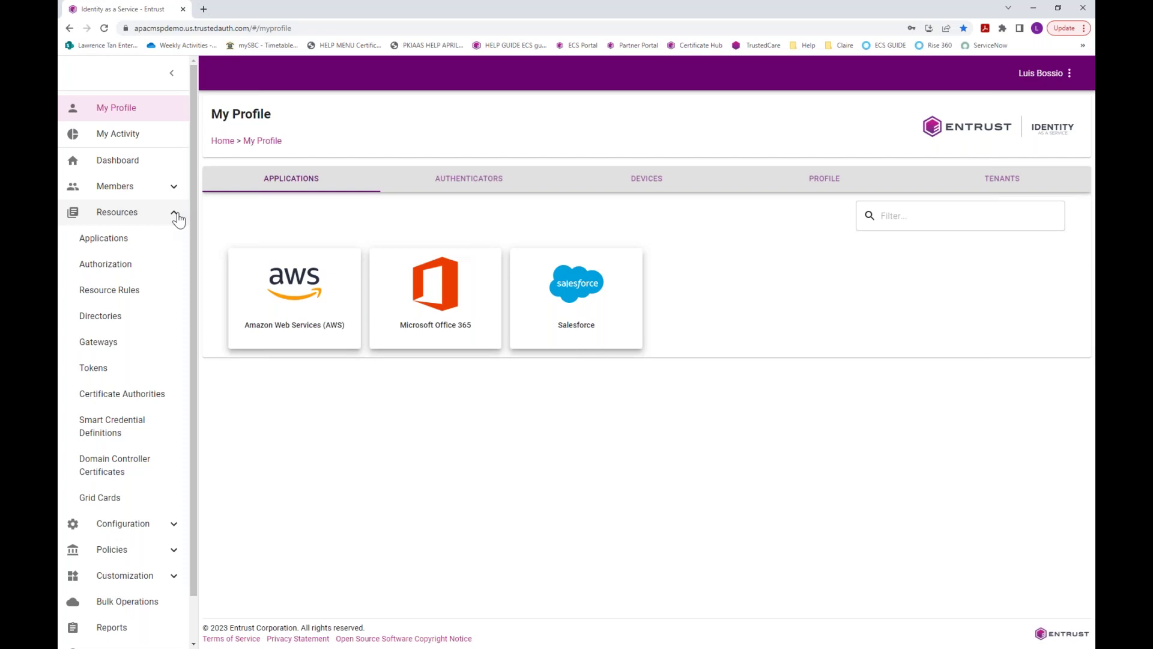
{"action": "left_click", "coordinate": [115, 293]}
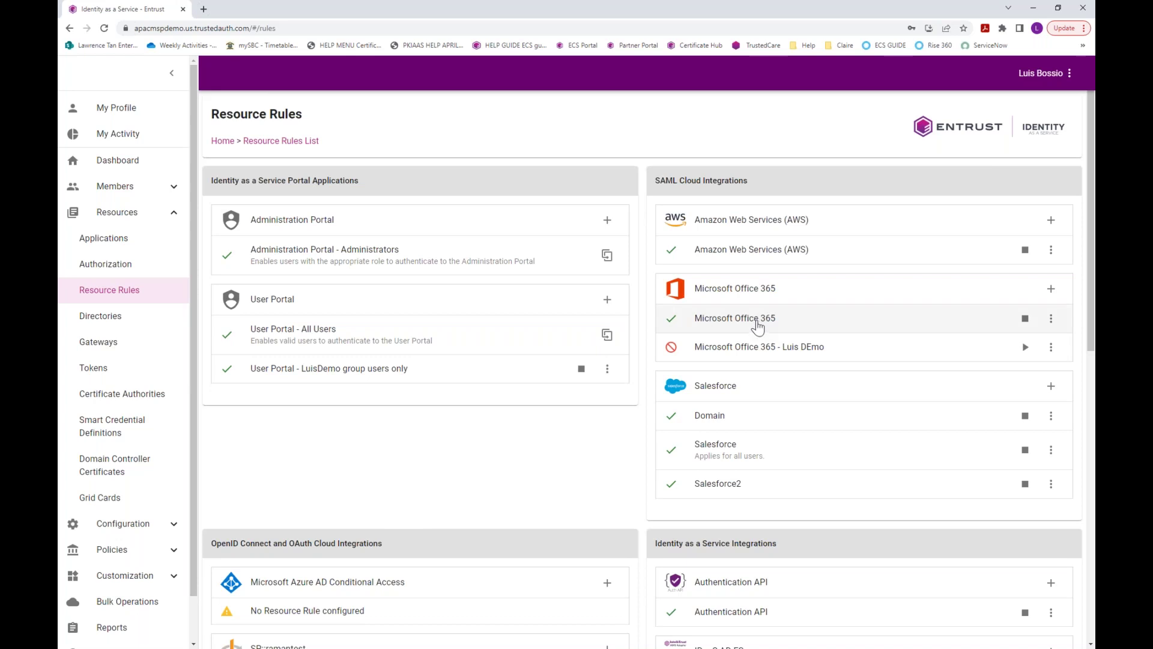
{"action": "left_click", "coordinate": [752, 353]}
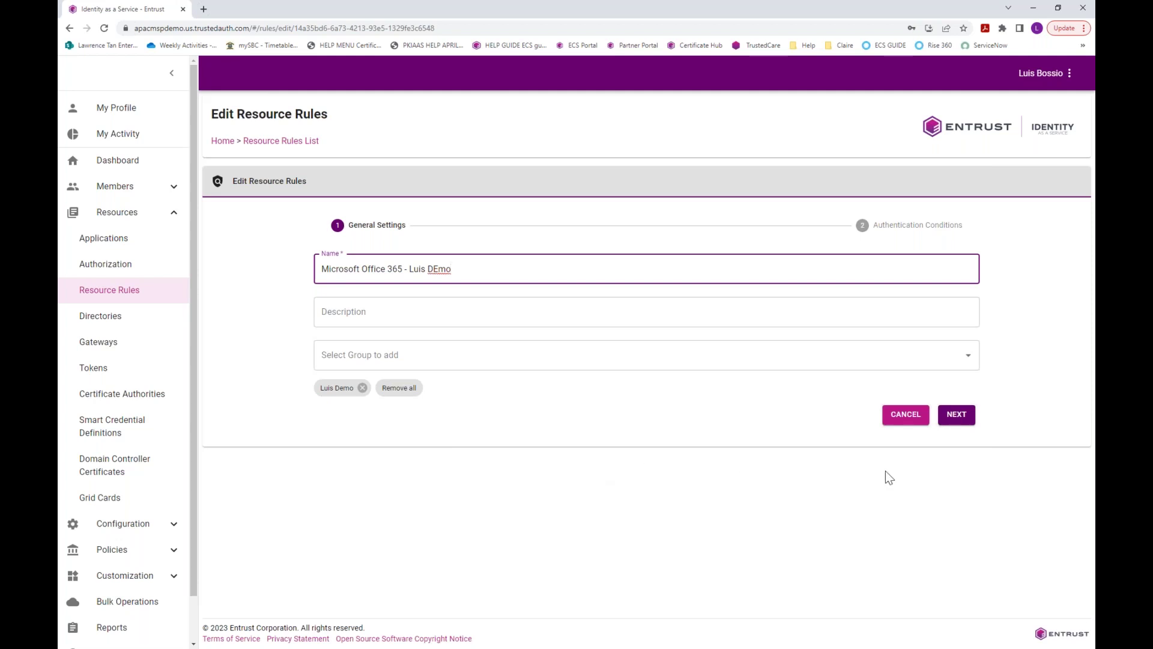
- Advance the rule to its authentication conditions and review the risk factors and the low, medium and high risk decisions
{"action": "left_click", "coordinate": [958, 422]}
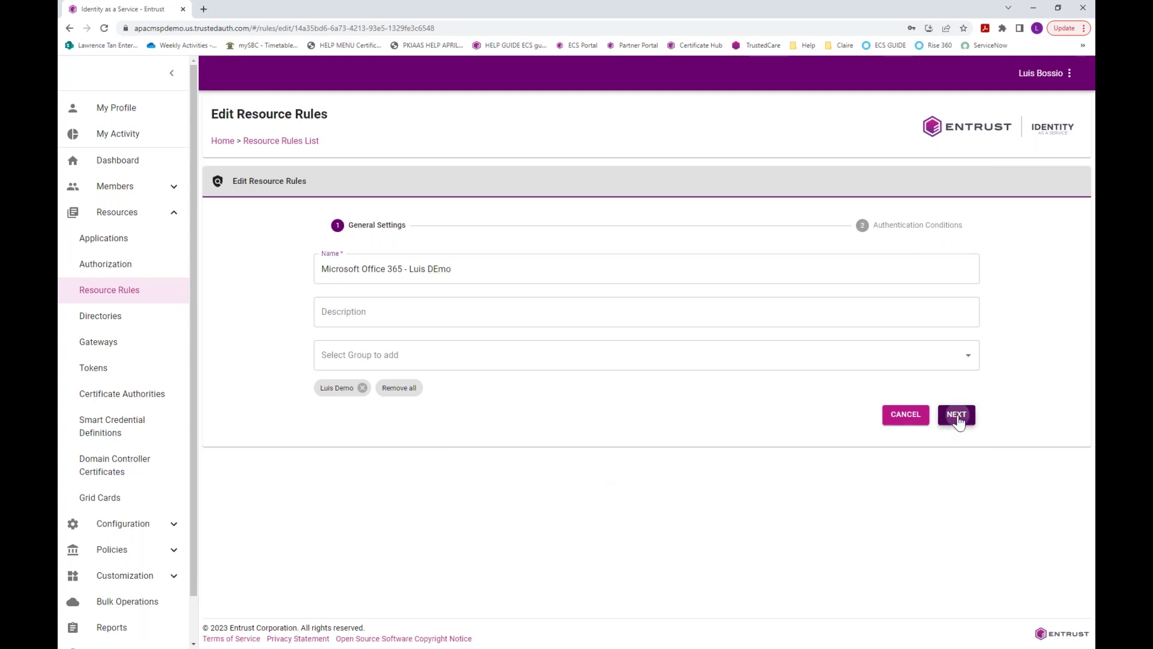
{"action": "scroll", "coordinate": [542, 410], "scroll_direction": "down", "scroll_amount": 2}
{"action": "scroll", "coordinate": [542, 412], "scroll_direction": "down", "scroll_amount": 2}
{"action": "scroll", "coordinate": [542, 412], "scroll_direction": "up", "scroll_amount": 4}
{"action": "scroll", "coordinate": [542, 412], "scroll_direction": "down", "scroll_amount": 4}
{"action": "scroll", "coordinate": [542, 412], "scroll_direction": "up", "scroll_amount": 3}
{"action": "scroll", "coordinate": [421, 480], "scroll_direction": "up", "scroll_amount": 2}
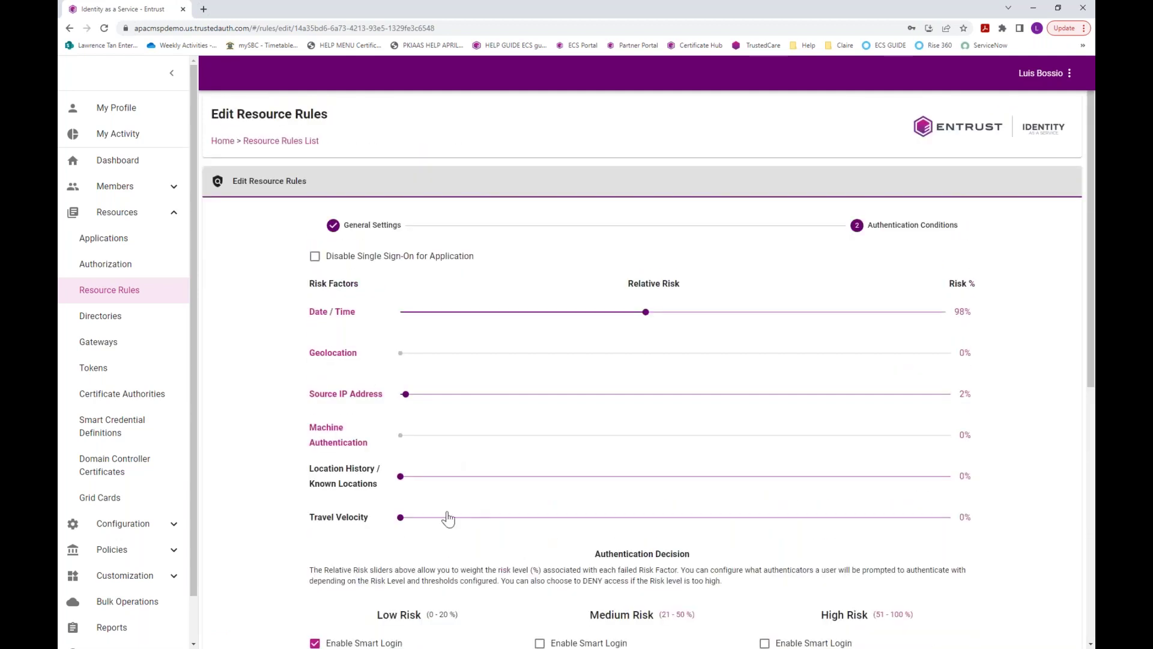
- Raise the Travel Velocity risk to its maximum, set Date / Time and Source IP Address to 0%, and return Travel Velocity to 0%
{"action": "left_click_drag", "start_coordinate": [400, 517], "coordinate": [962, 527]}
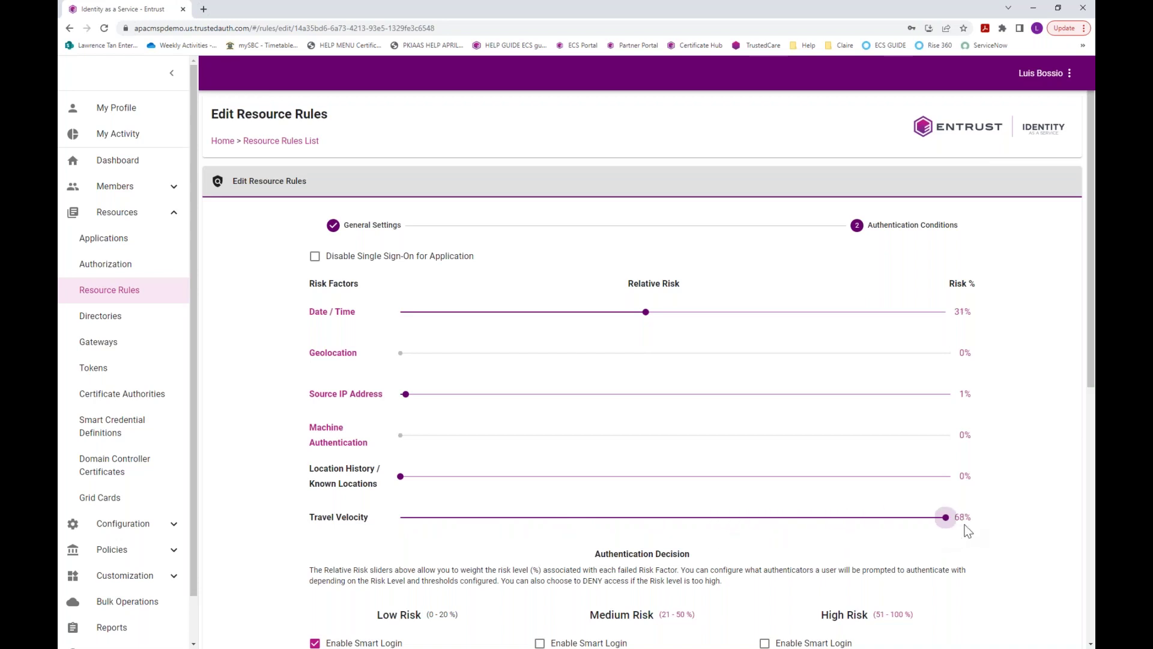
{"action": "left_click_drag", "start_coordinate": [645, 311], "coordinate": [409, 319]}
{"action": "left_click_drag", "start_coordinate": [406, 393], "coordinate": [383, 398]}
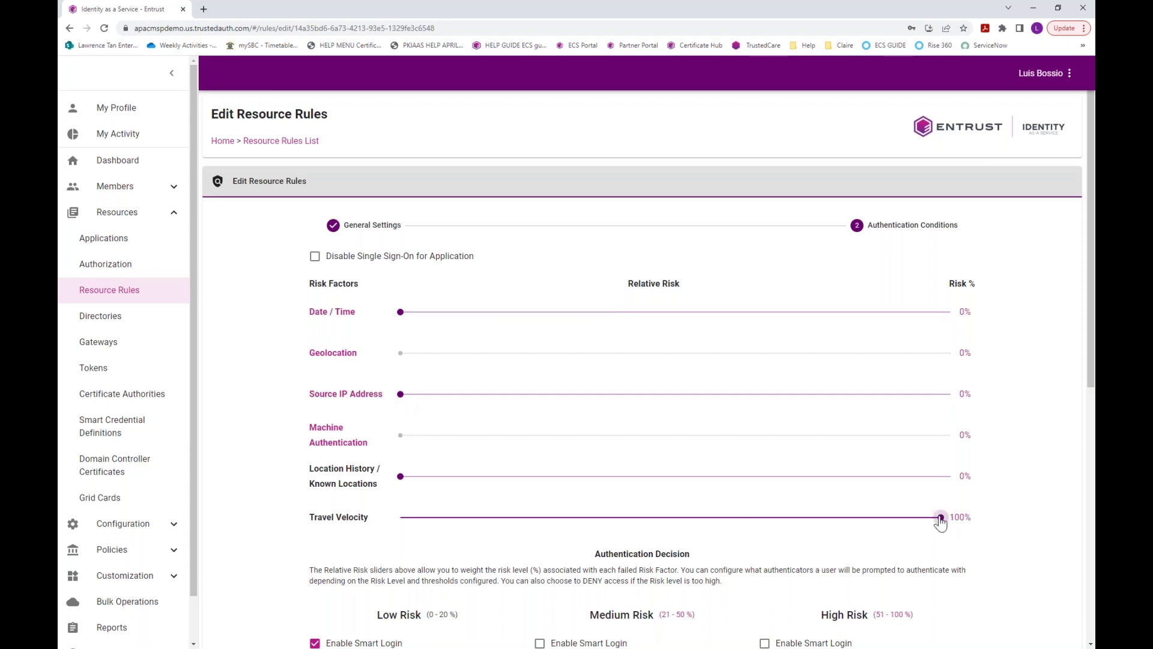
{"action": "left_click_drag", "start_coordinate": [941, 523], "coordinate": [400, 520]}
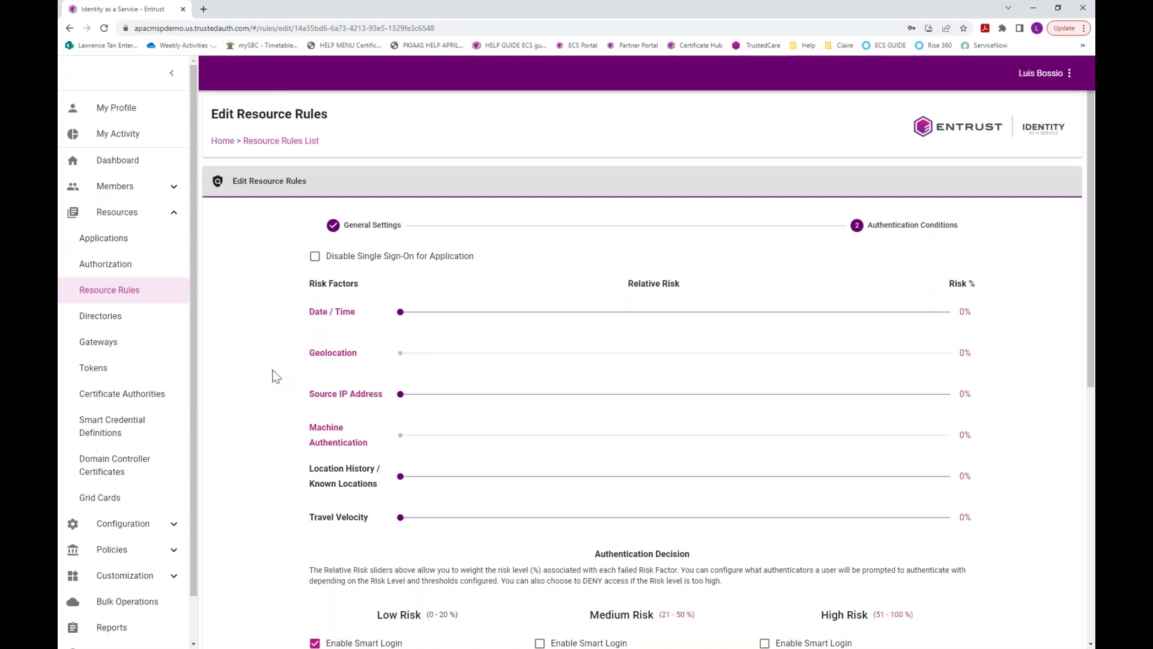
- Try the Deny Date/Time action in the Date / Time condition, look over the time zones and start date calendar, and discard the changes
{"action": "left_click", "coordinate": [324, 317]}
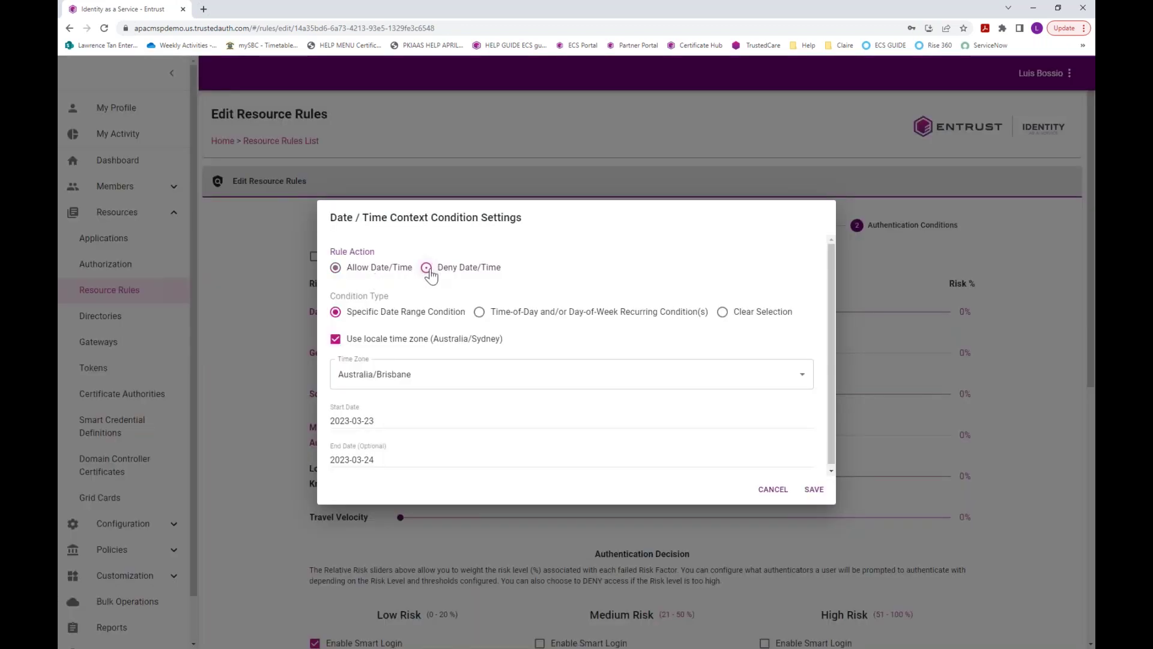
{"action": "left_click", "coordinate": [427, 268]}
{"action": "left_click", "coordinate": [421, 374]}
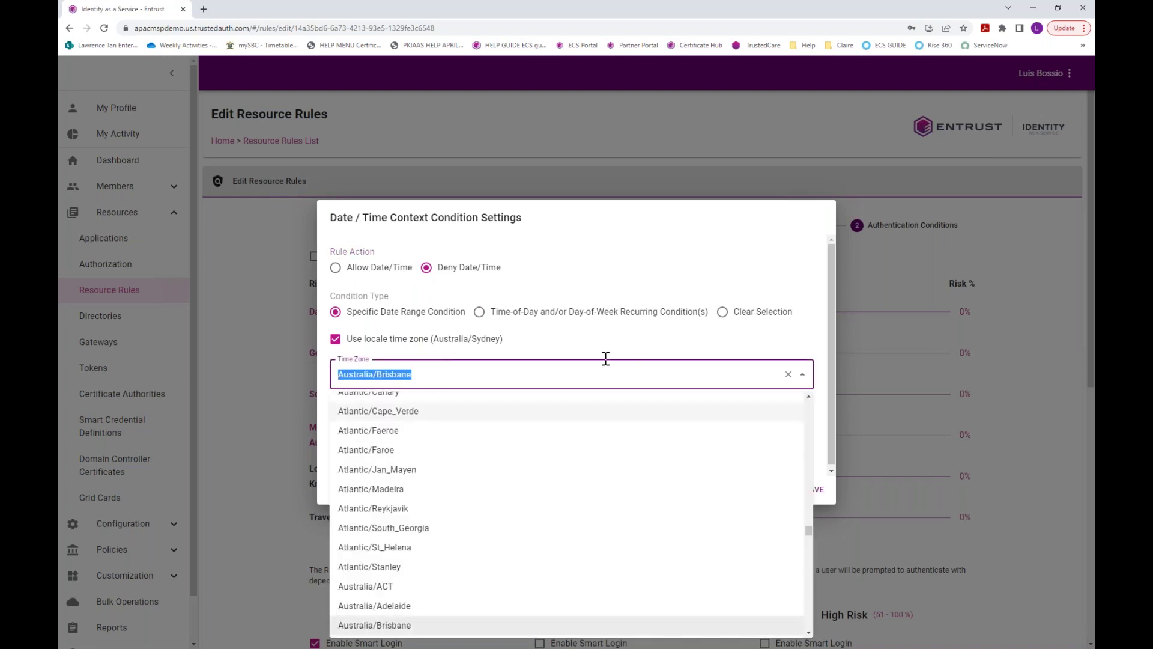
{"action": "left_click", "coordinate": [610, 333]}
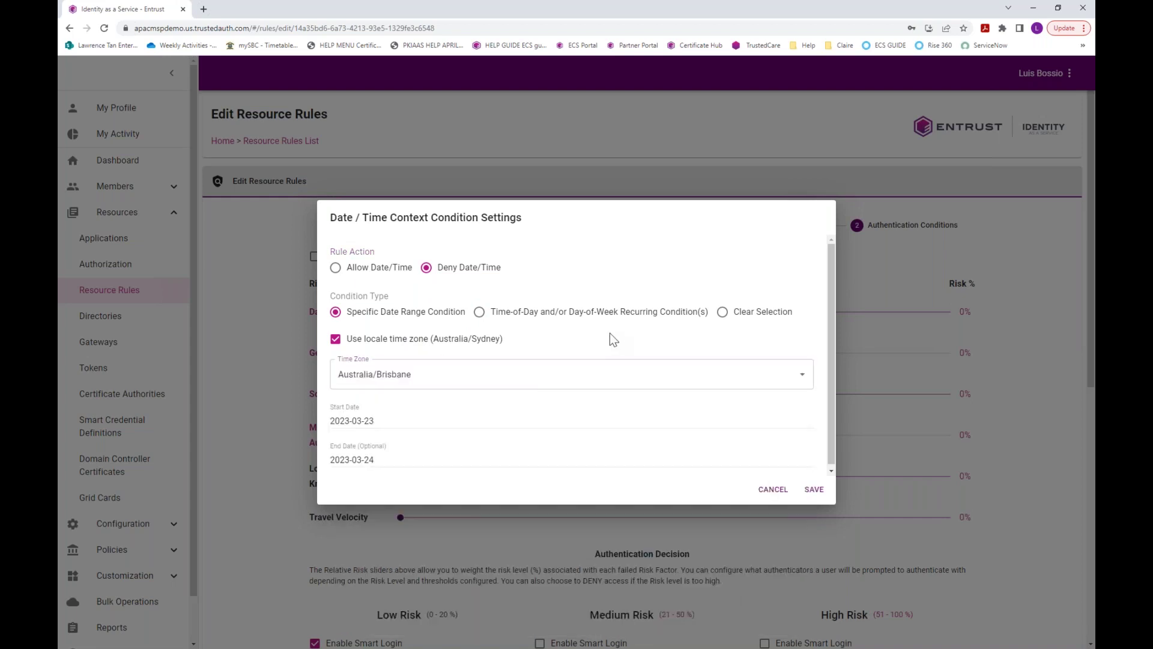
{"action": "left_click", "coordinate": [379, 420]}
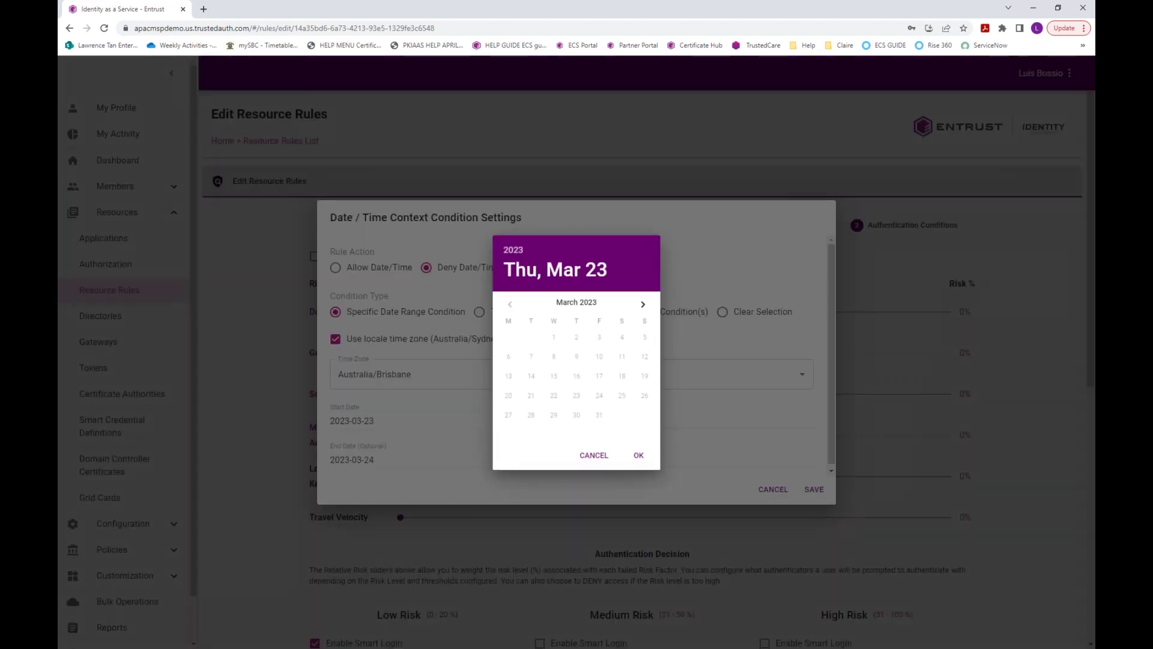
{"action": "left_click", "coordinate": [430, 474]}
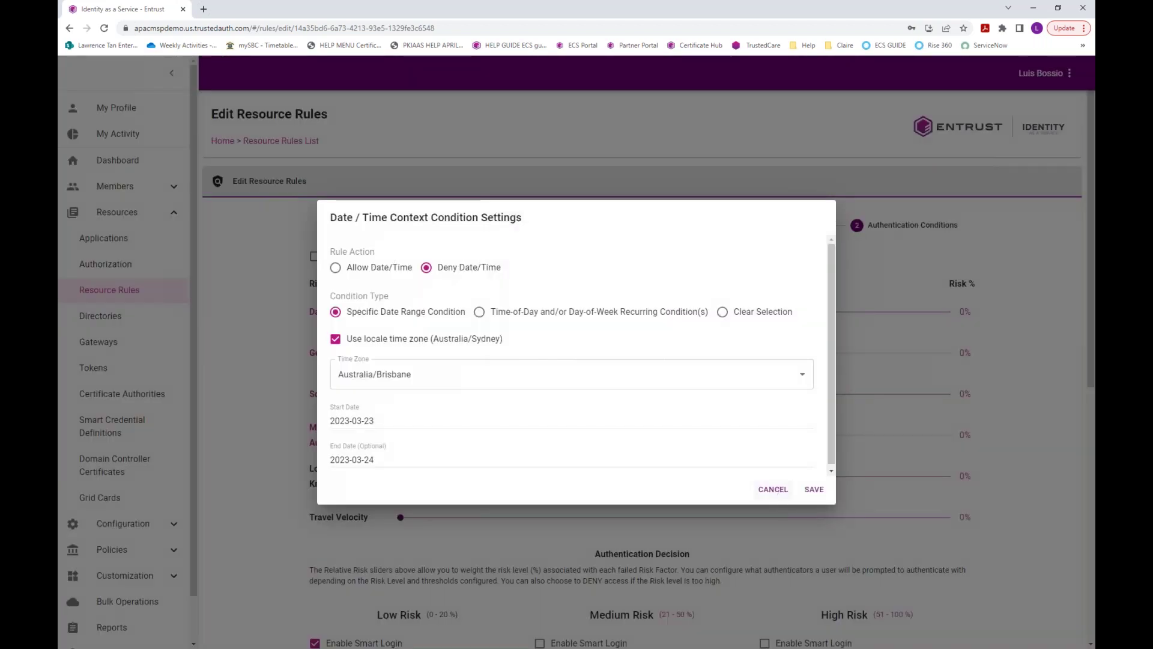
{"action": "left_click", "coordinate": [773, 489]}
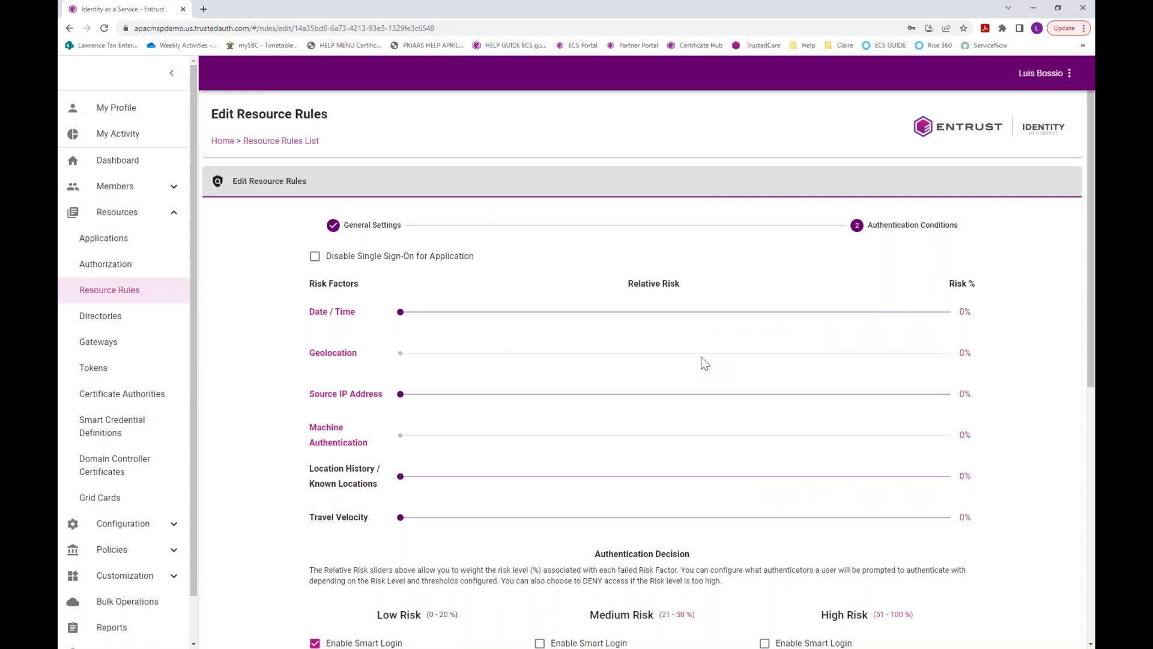
- Review the Low Risk authentication decision and remove One Time Password from its second factor fallback authenticators
{"action": "scroll", "coordinate": [701, 356], "scroll_direction": "down", "scroll_amount": 4}
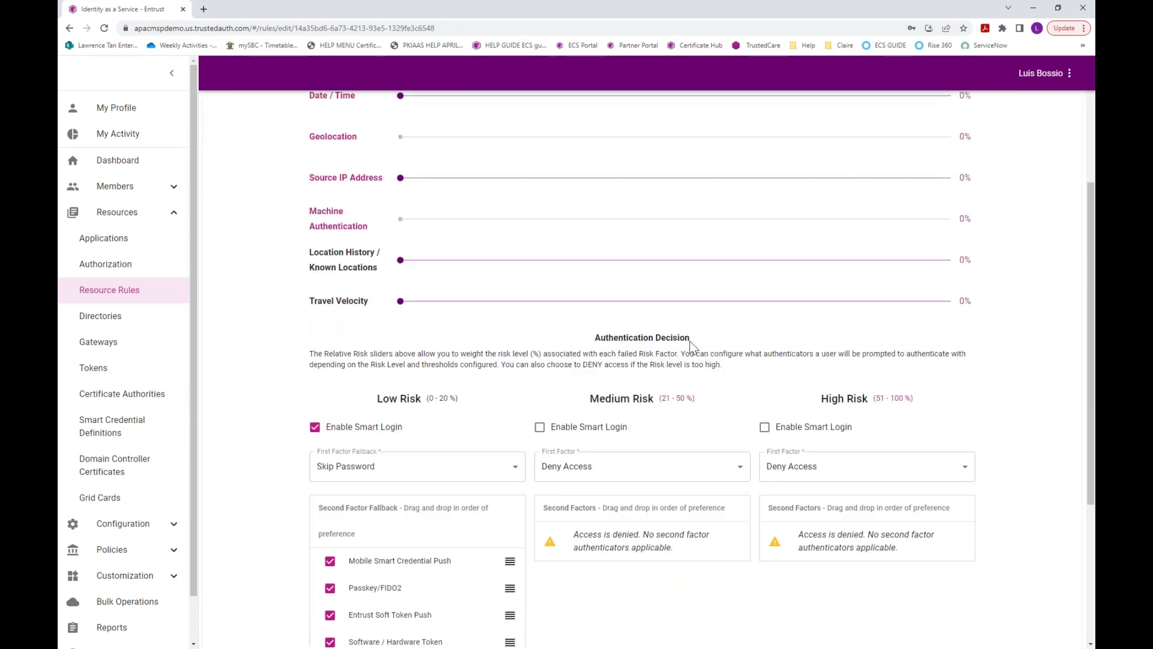
{"action": "scroll", "coordinate": [690, 344], "scroll_direction": "down", "scroll_amount": 2}
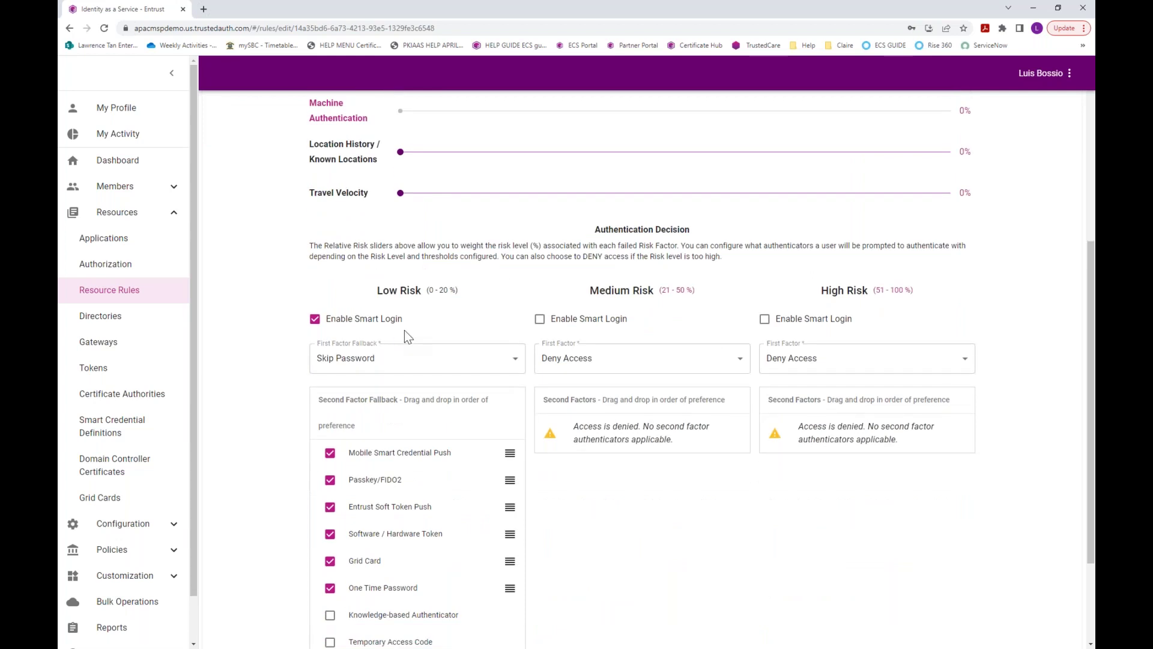
{"action": "scroll", "coordinate": [385, 319], "scroll_direction": "down", "scroll_amount": 1}
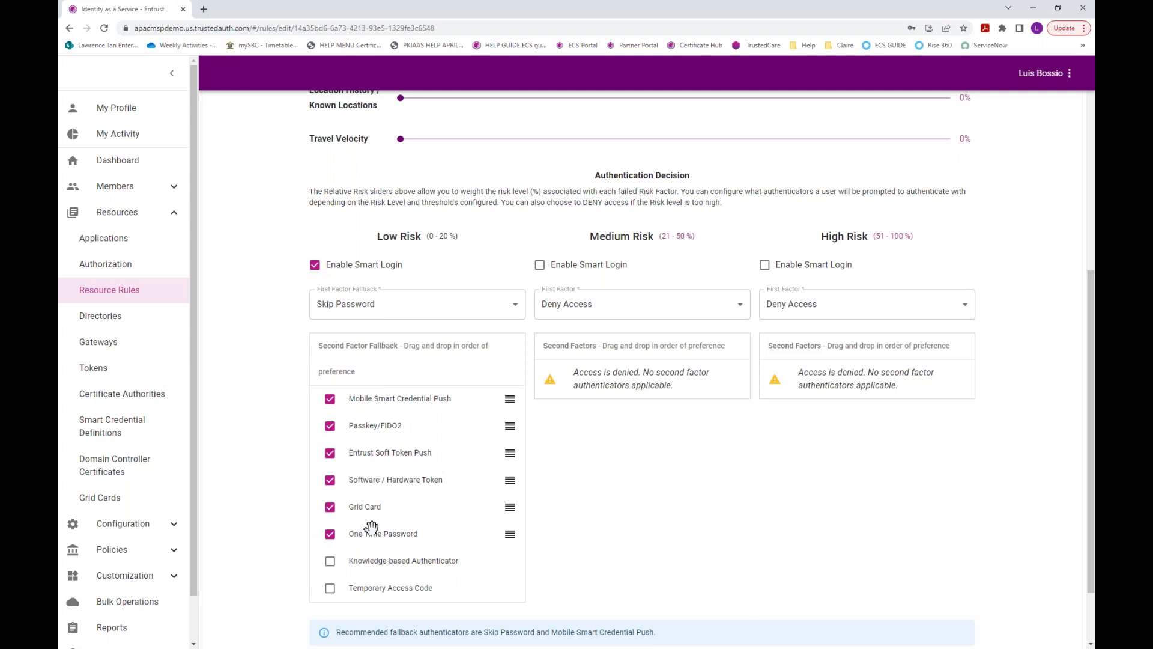
{"action": "left_click", "coordinate": [331, 535]}
{"action": "left_click", "coordinate": [331, 510]}
{"action": "left_click", "coordinate": [330, 479]}
{"action": "left_click", "coordinate": [330, 452]}
{"action": "left_click", "coordinate": [329, 426]}
- Set the Medium Risk first factor to Password with Grid Card as second factor, and review the rule's conditions
{"action": "left_click", "coordinate": [620, 307]}
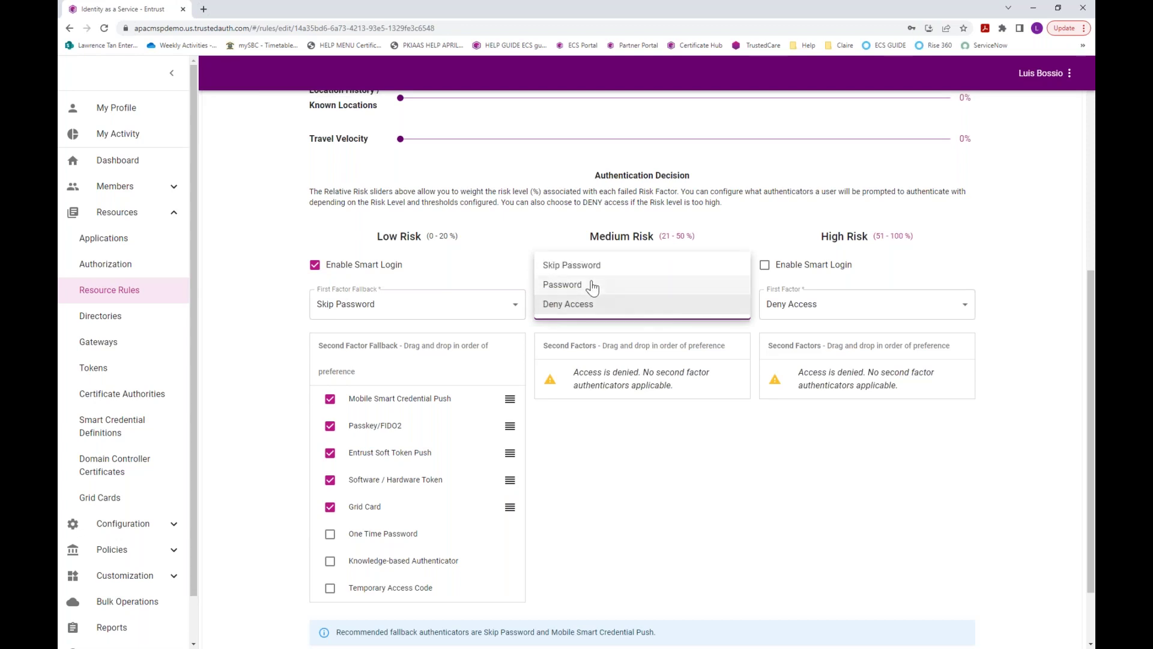
{"action": "left_click", "coordinate": [592, 287]}
{"action": "left_click", "coordinate": [555, 454]}
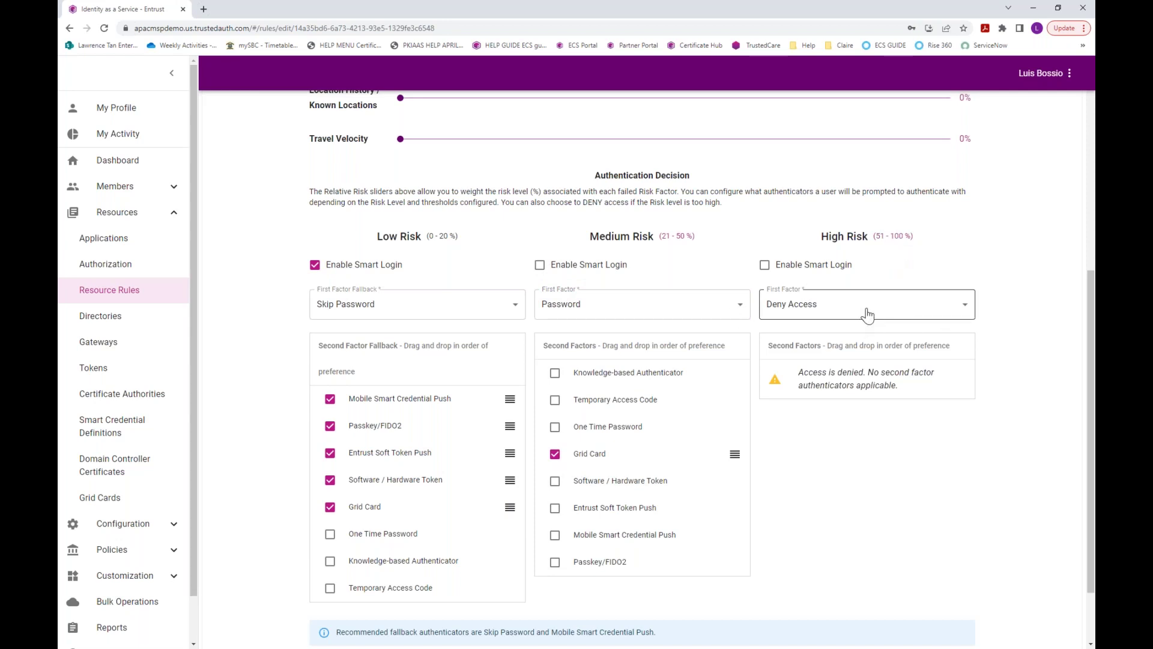
{"action": "scroll", "coordinate": [667, 418], "scroll_direction": "up", "scroll_amount": 6}
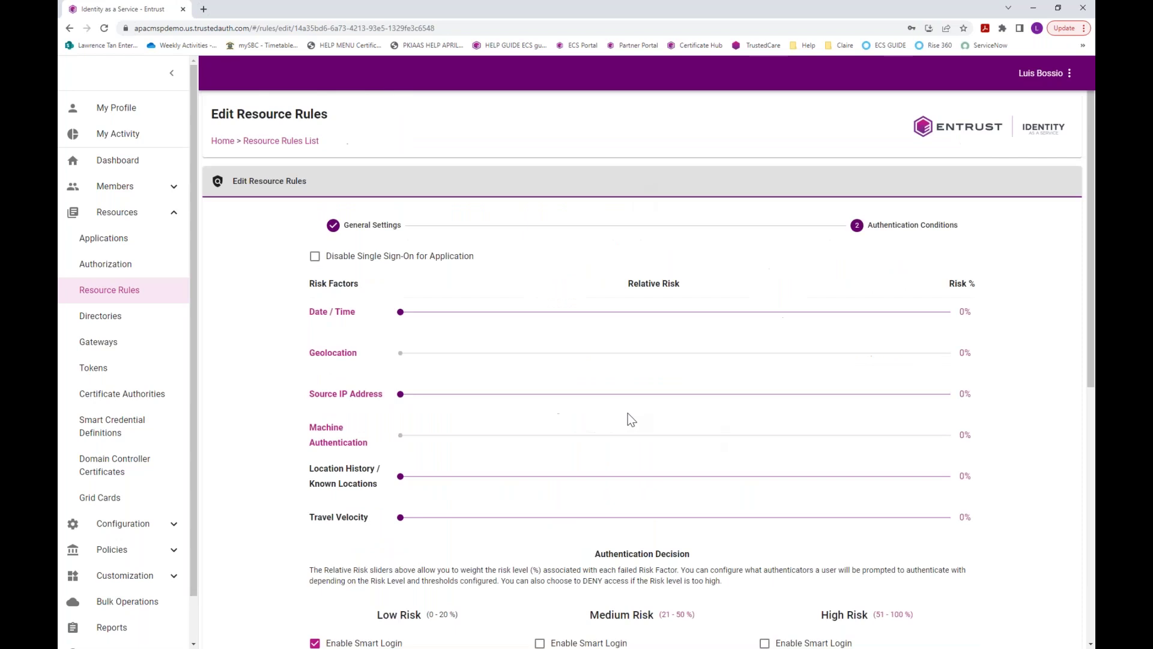
{"action": "scroll", "coordinate": [628, 415], "scroll_direction": "down", "scroll_amount": 5}
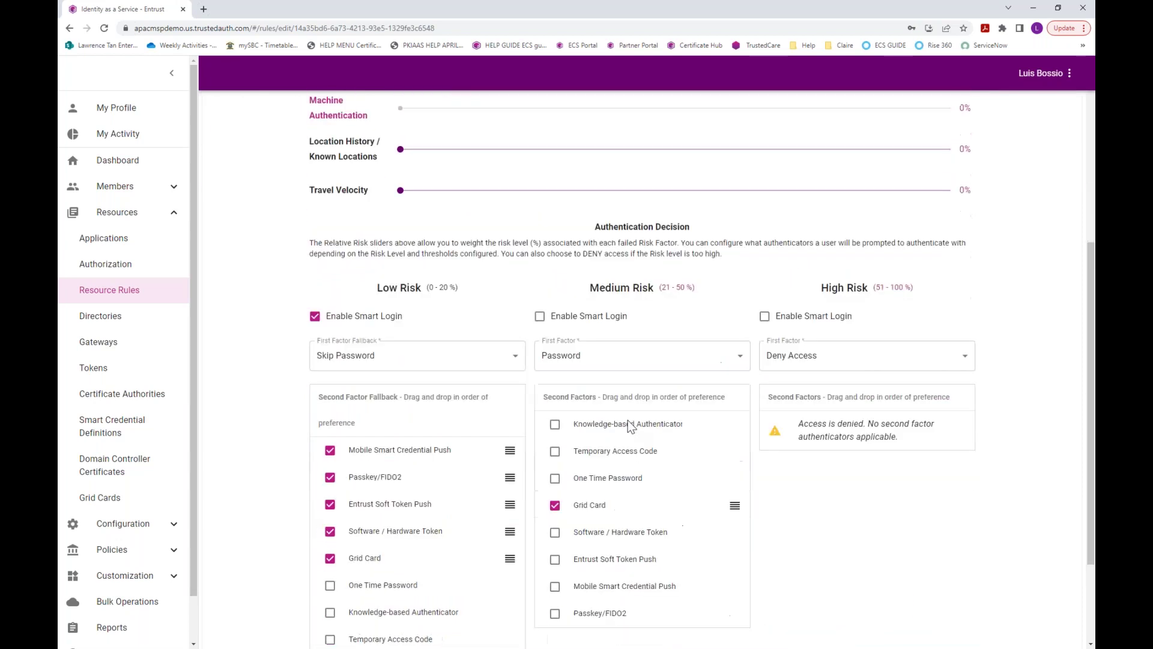
{"action": "scroll", "coordinate": [629, 426], "scroll_direction": "down", "scroll_amount": 3}
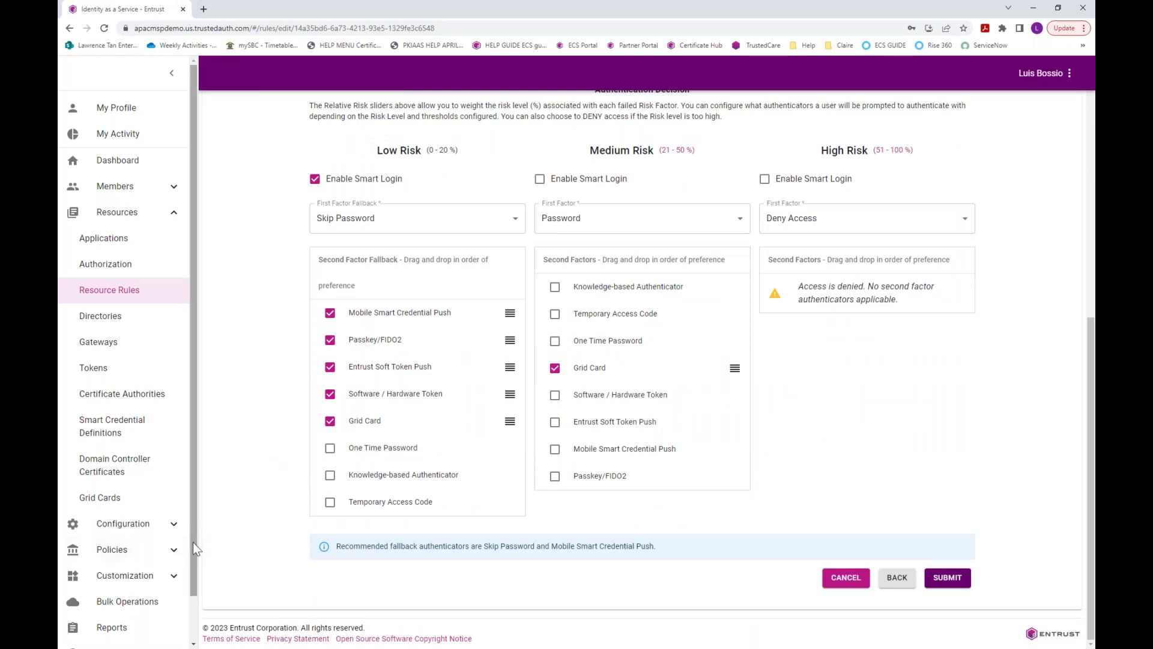
- Open the Theme customization page, leaving the rule unsubmitted, and review its general settings and available default languages without changing them
{"action": "left_click", "coordinate": [141, 581]}
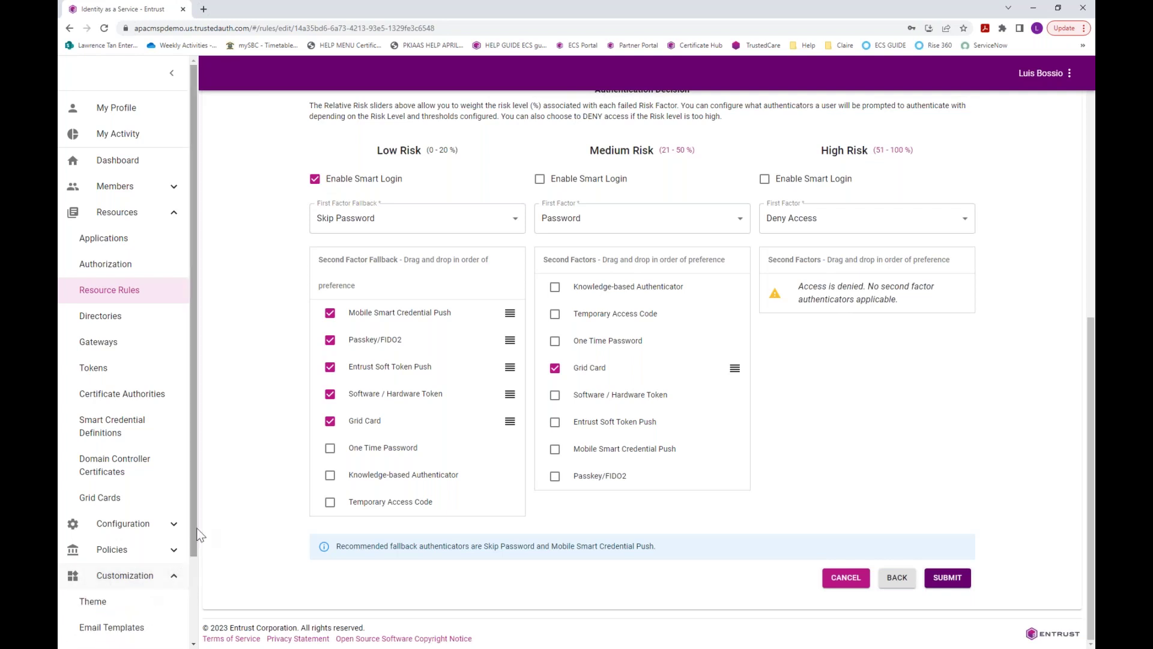
{"action": "scroll", "coordinate": [196, 593], "scroll_direction": "down", "scroll_amount": 2}
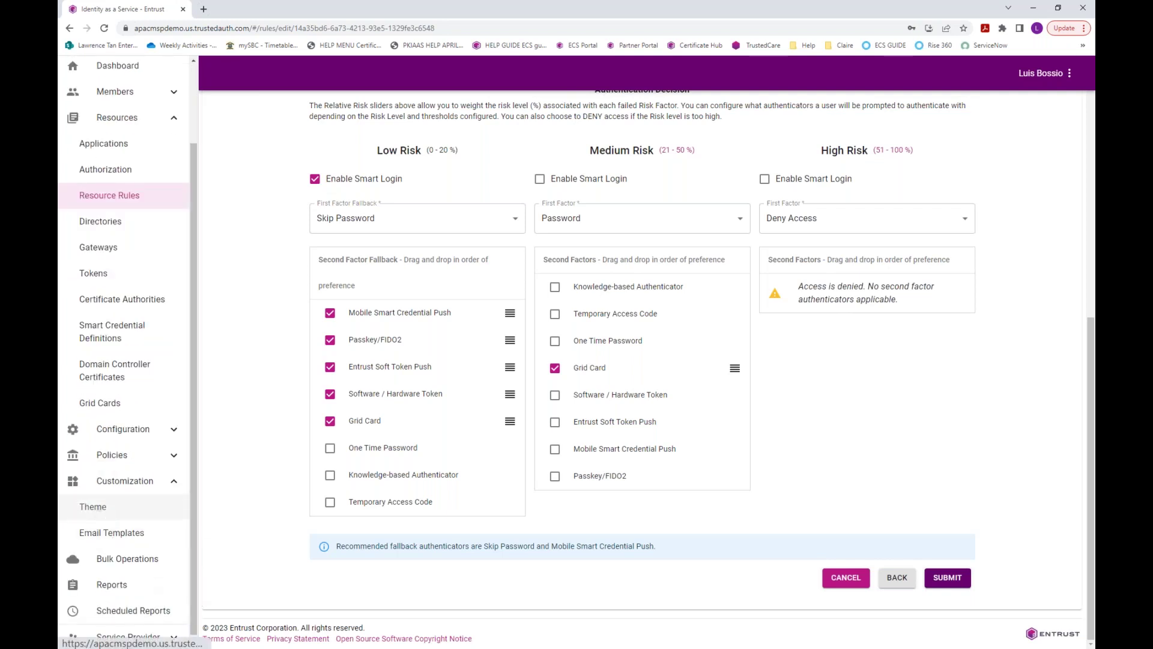
{"action": "left_click", "coordinate": [96, 508]}
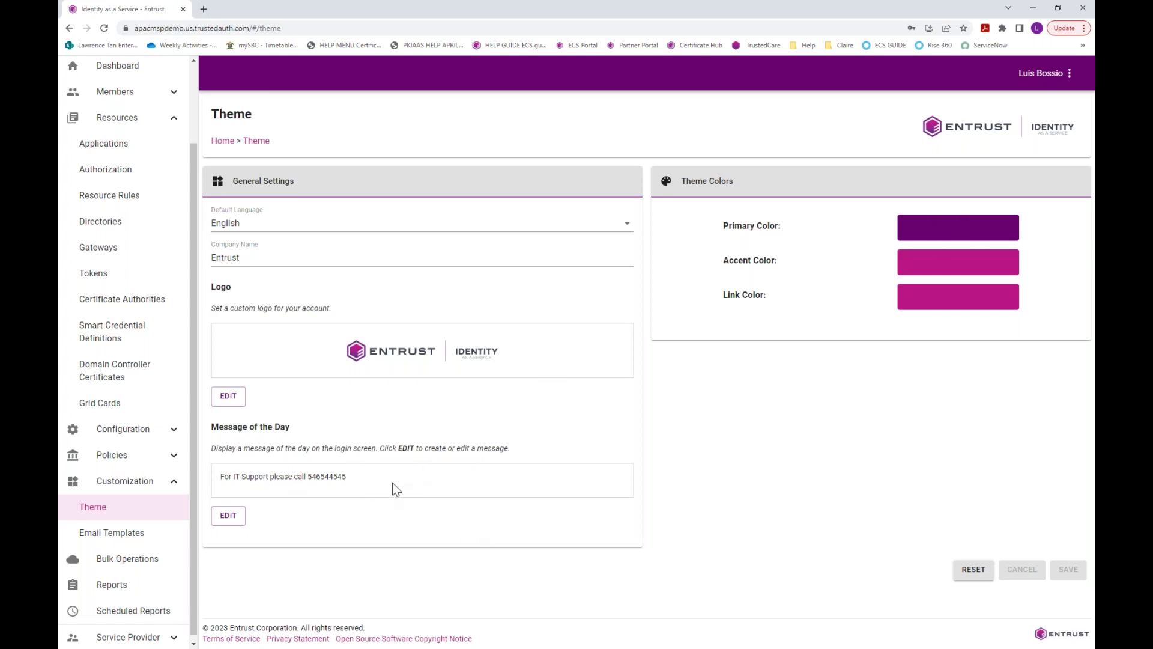
{"action": "left_click", "coordinate": [267, 228]}
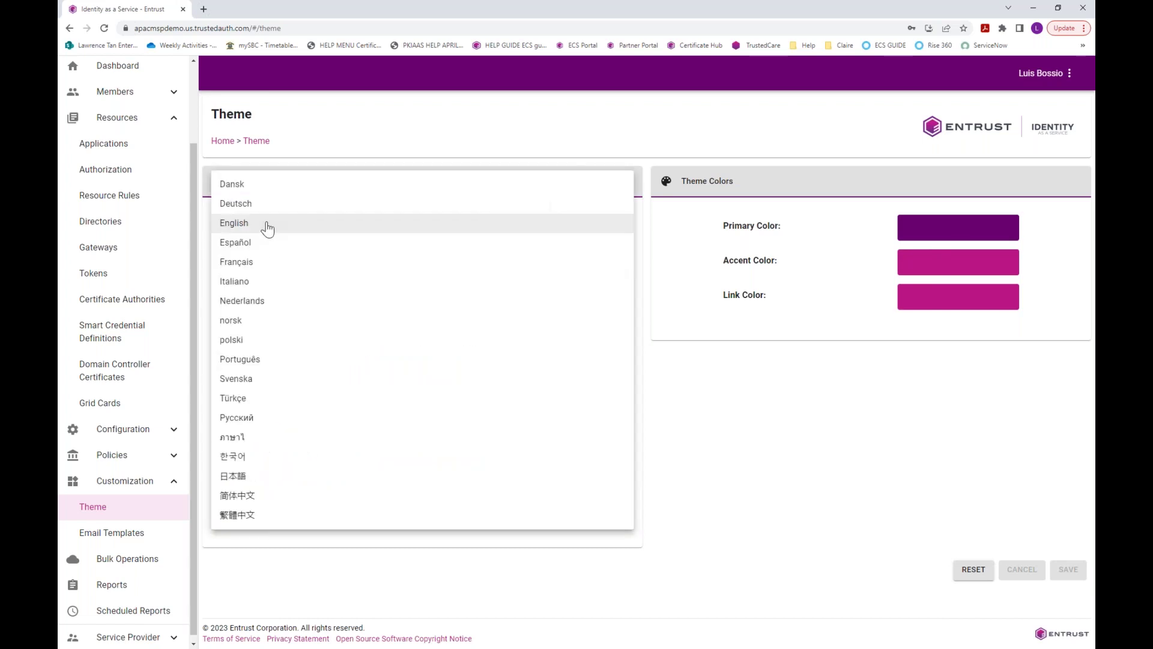
{"action": "left_click", "coordinate": [737, 418]}
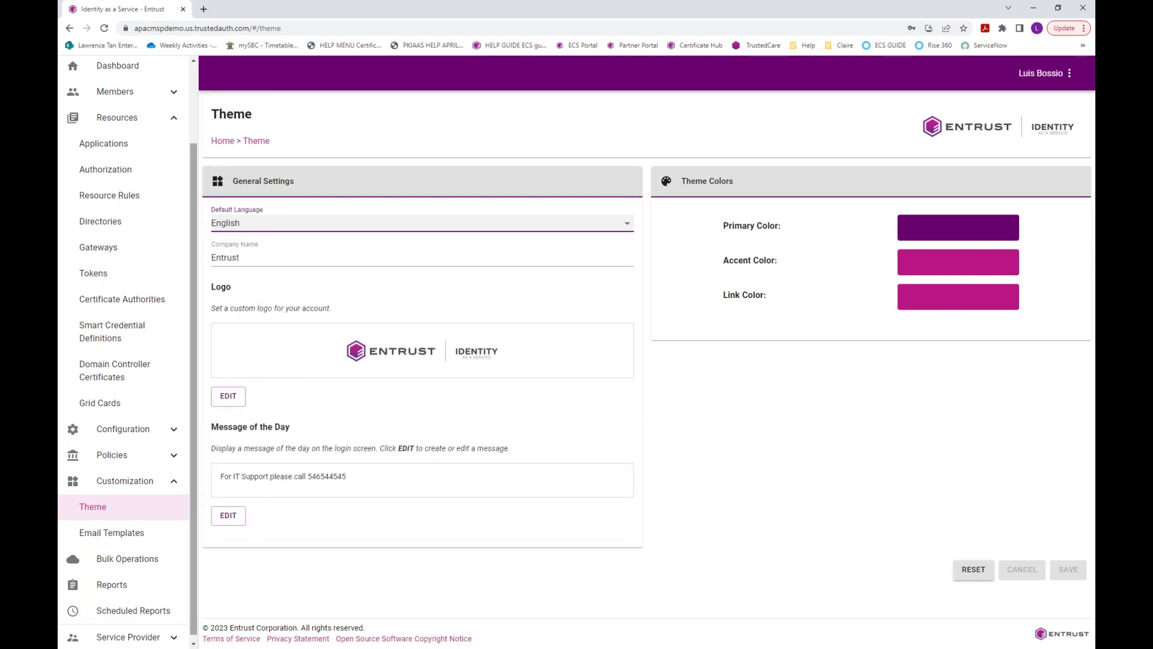
{"action": "scroll", "coordinate": [188, 359], "scroll_direction": "down", "scroll_amount": 1}
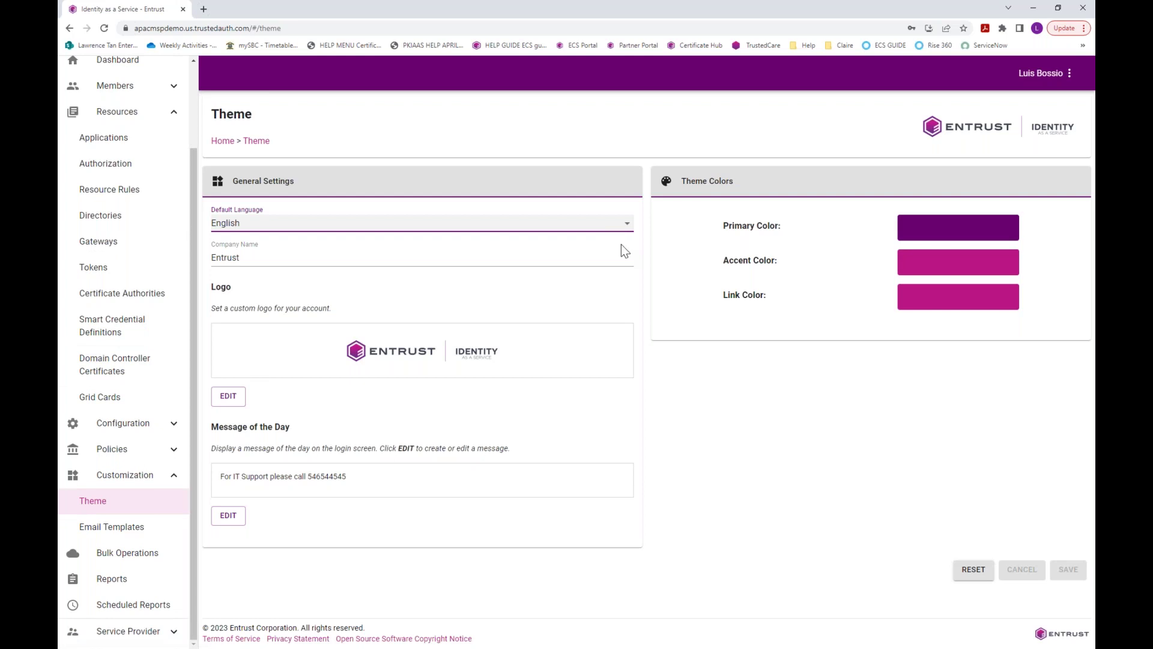